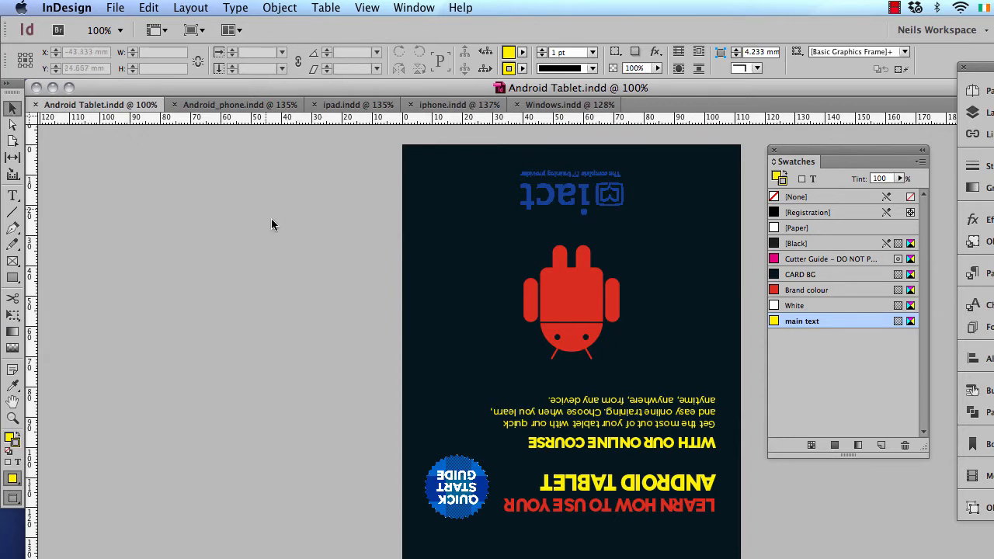
Examine the artwork and swatches of the five open card documents, comparing their main text and Brand colour swatches.
{"action": "left_click", "coordinate": [225, 106]}
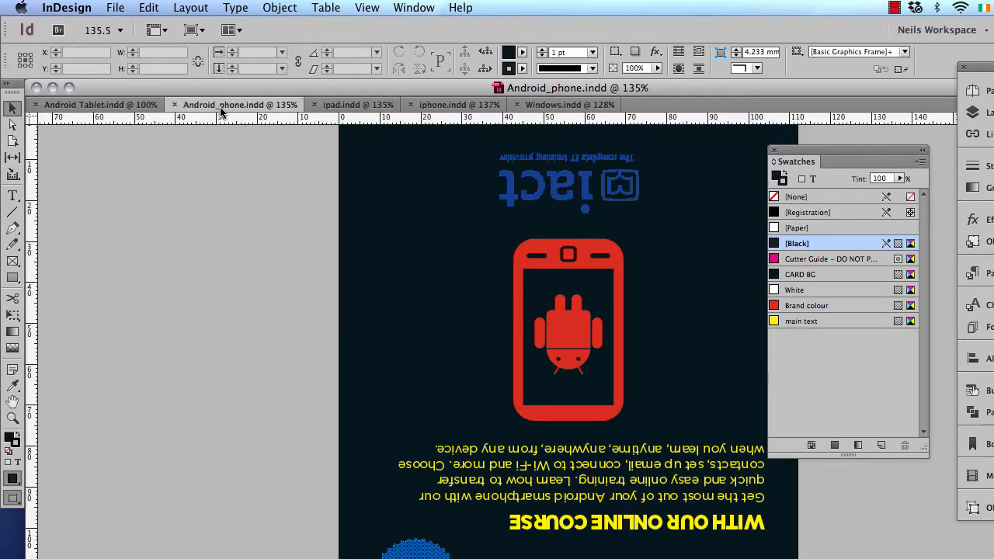
{"action": "left_click", "coordinate": [365, 105]}
{"action": "left_click", "coordinate": [435, 107]}
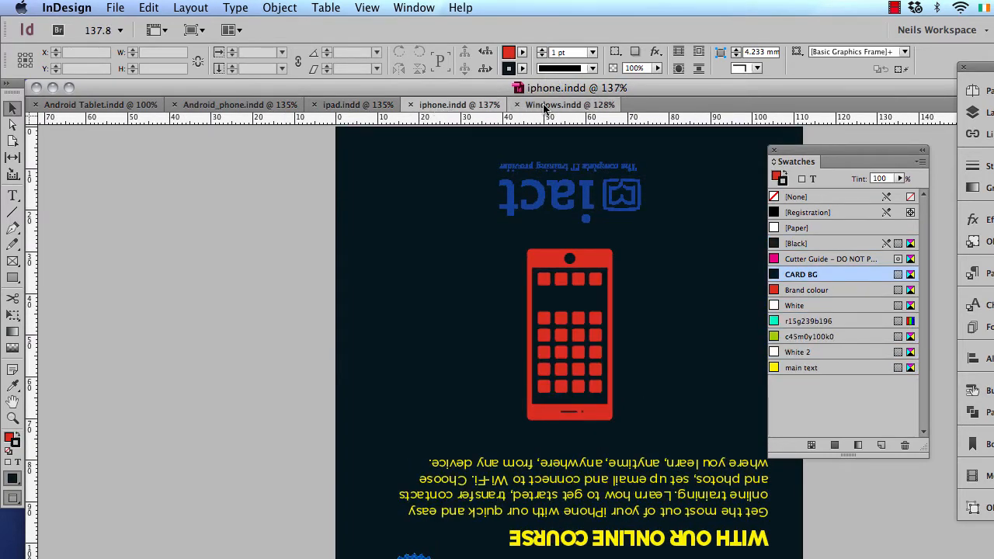
{"action": "left_click", "coordinate": [543, 105]}
{"action": "left_click", "coordinate": [130, 107]}
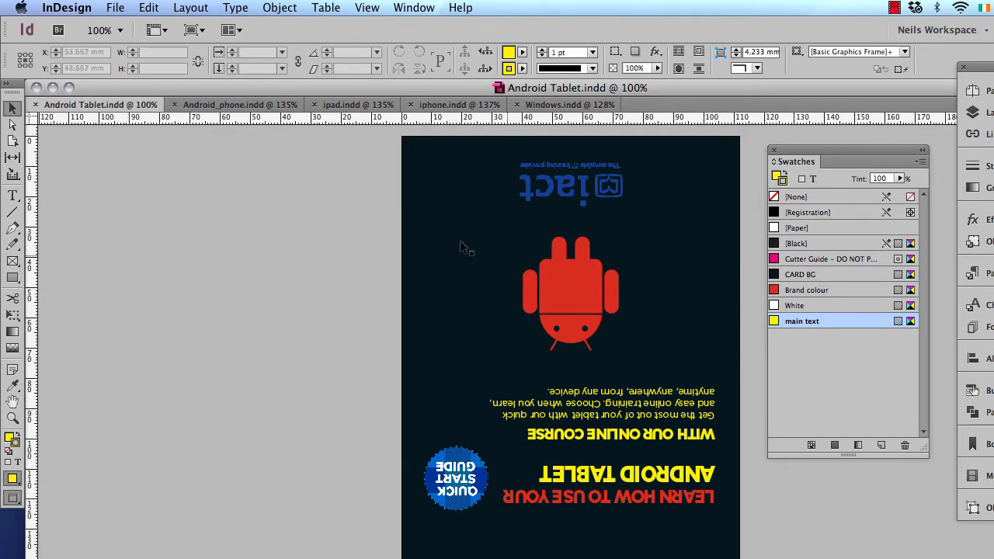
{"action": "left_click", "coordinate": [235, 105]}
{"action": "left_click", "coordinate": [349, 107]}
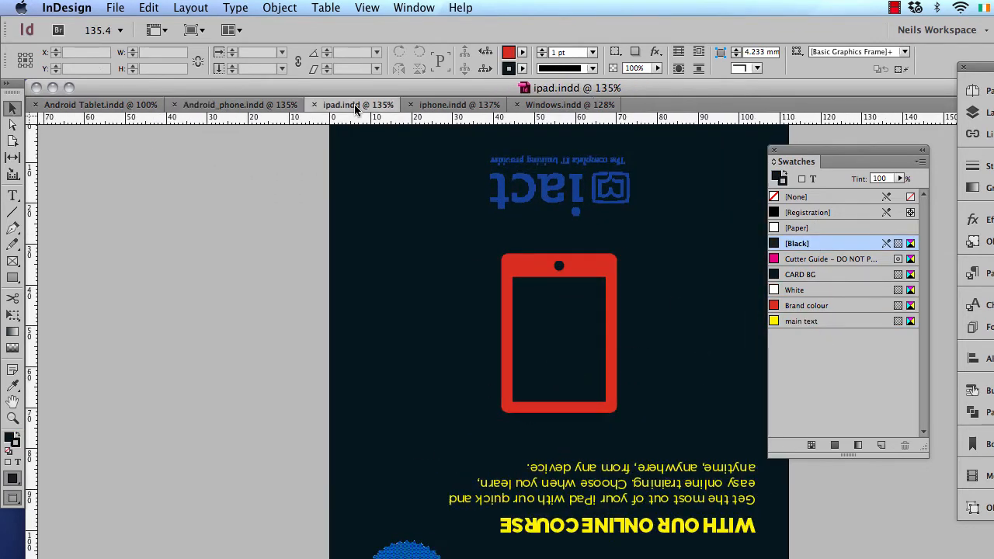
{"action": "left_click", "coordinate": [479, 105]}
{"action": "left_click", "coordinate": [557, 106]}
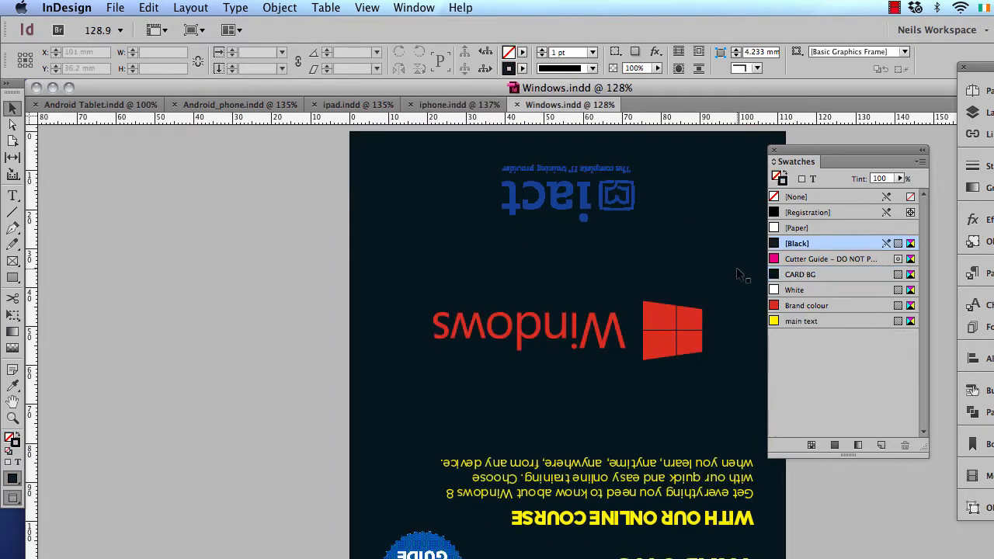
{"action": "mouse_move", "coordinate": [799, 325]}
Set the main text swatch in Android Tablet.indd to 0% yellow.
{"action": "left_click", "coordinate": [119, 109]}
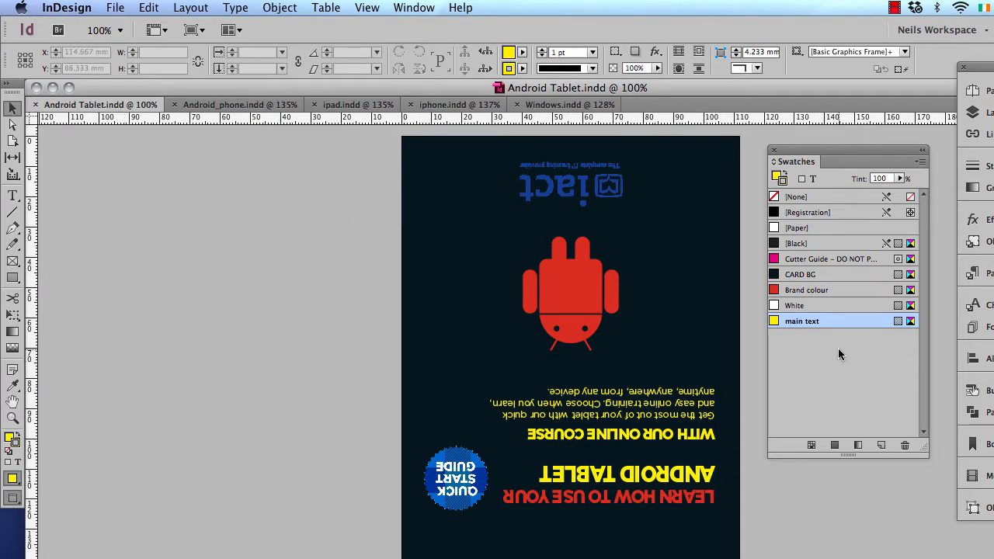
{"action": "double_click", "coordinate": [840, 321]}
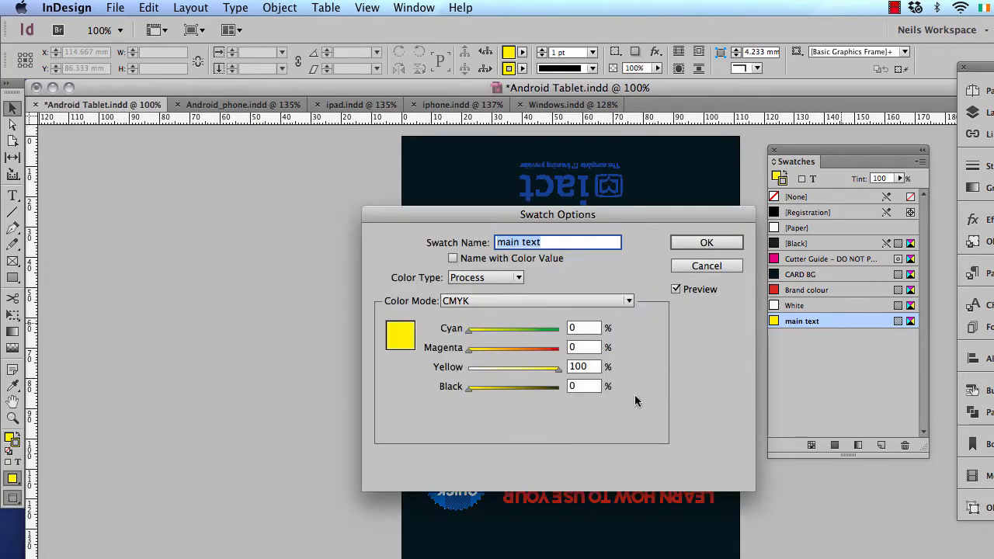
{"action": "left_click_drag", "start_coordinate": [558, 370], "coordinate": [458, 374]}
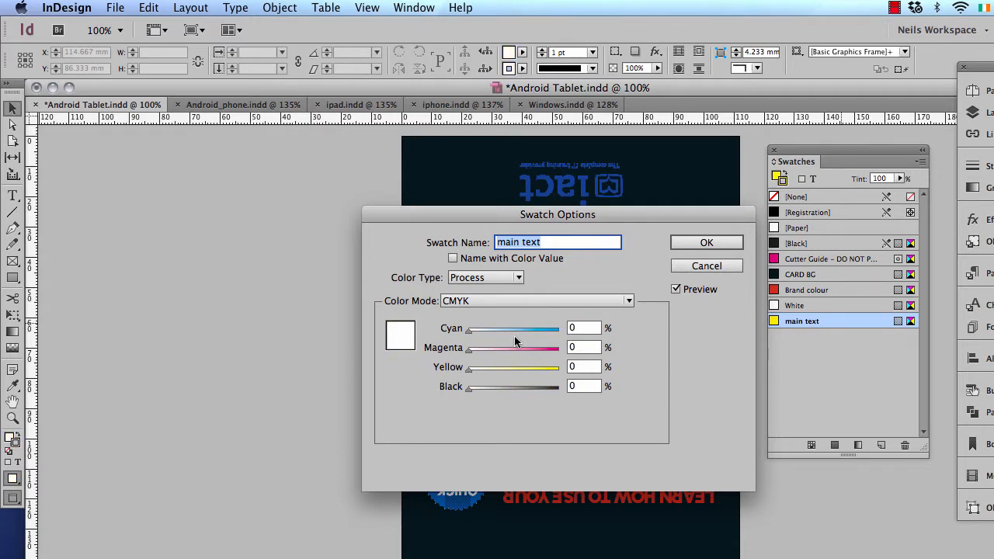
{"action": "left_click", "coordinate": [685, 246]}
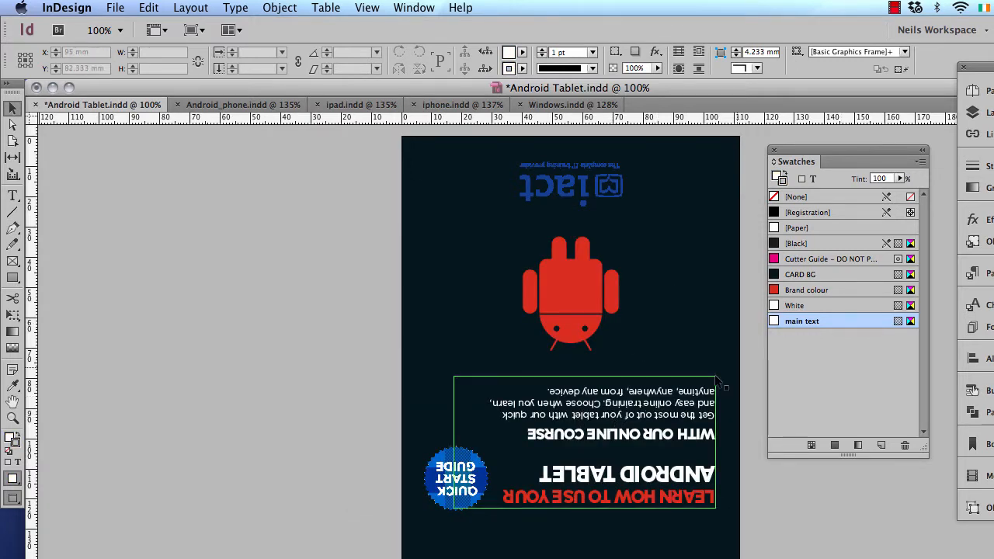
Set the Brand colour swatch in Android Tablet.indd to 100% cyan with magenta, yellow and black at 0%.
{"action": "double_click", "coordinate": [807, 289]}
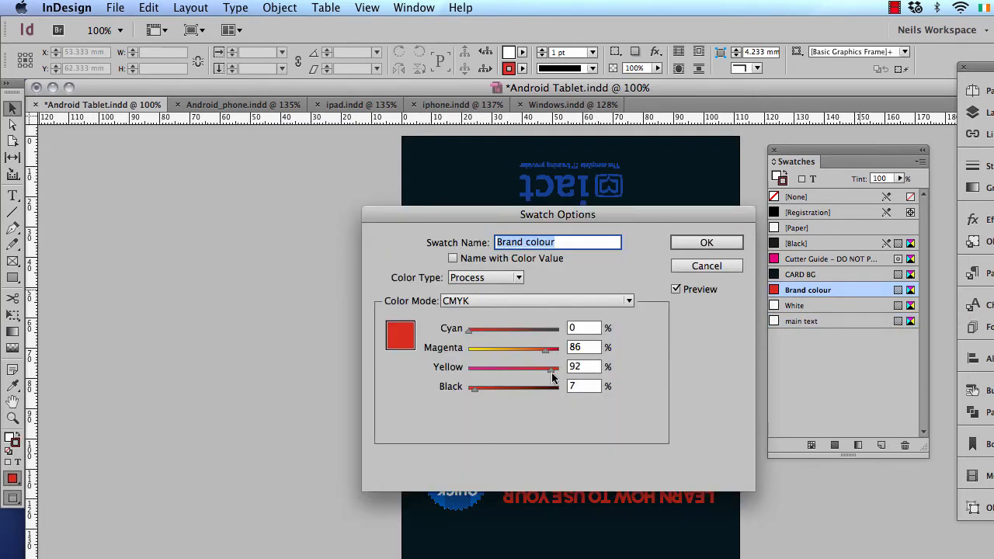
{"action": "left_click_drag", "start_coordinate": [548, 371], "coordinate": [382, 374]}
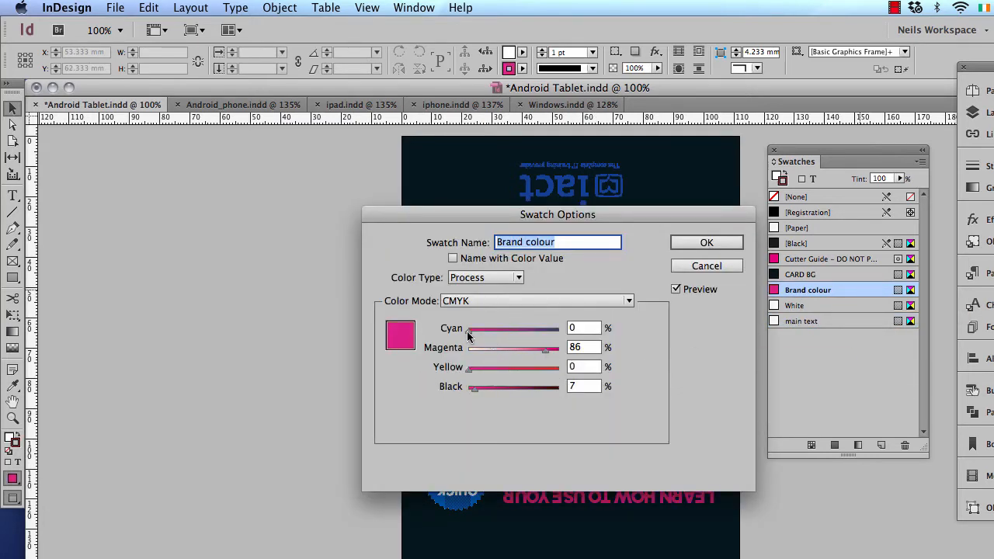
{"action": "left_click_drag", "start_coordinate": [469, 329], "coordinate": [472, 349]}
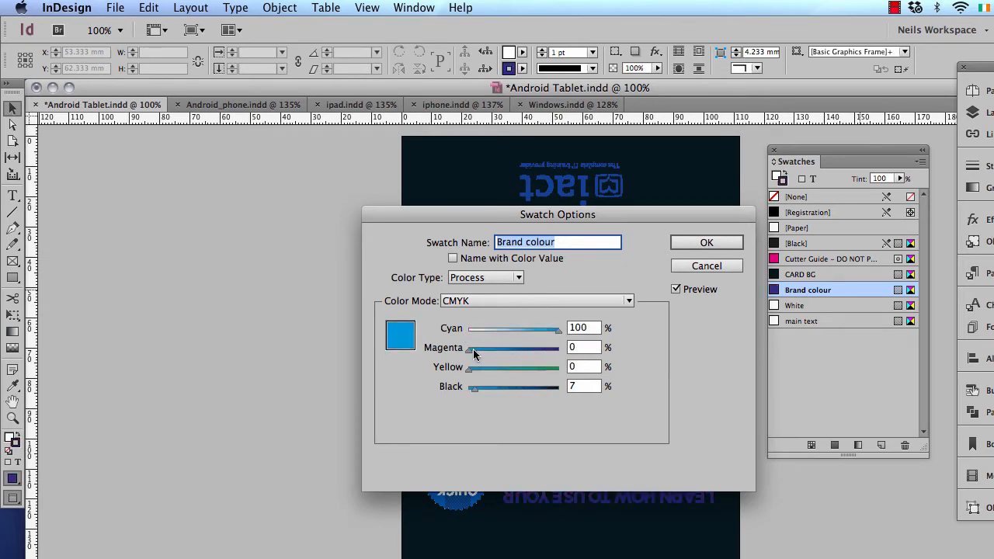
{"action": "left_click_drag", "start_coordinate": [476, 388], "coordinate": [431, 391]}
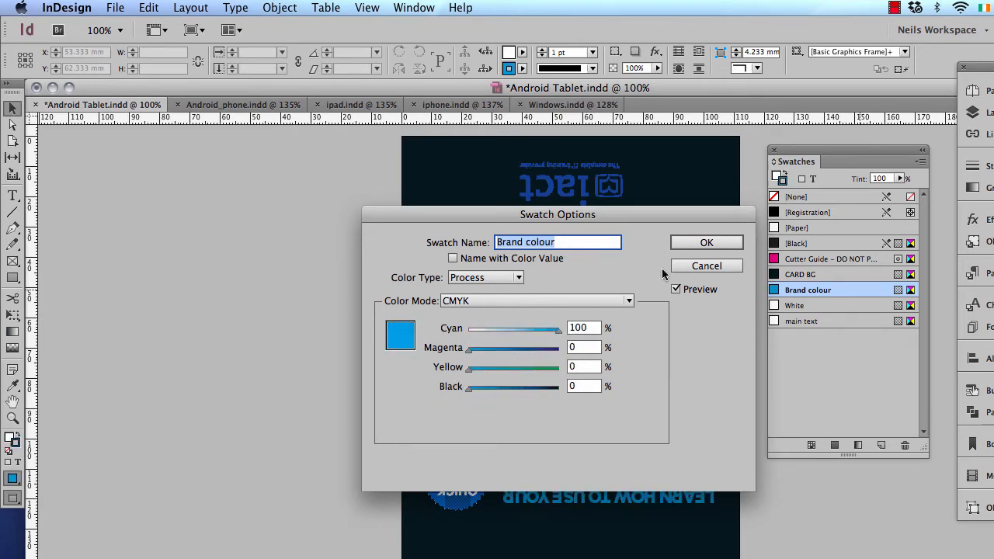
{"action": "left_click", "coordinate": [707, 246]}
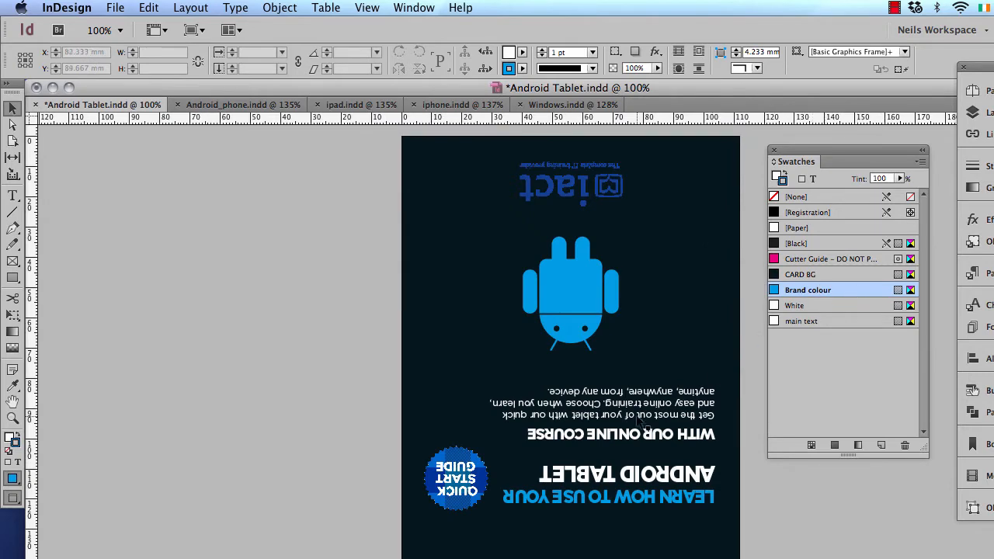
Examine the recoloured Android Tablet card and compare it with the Android phone, iPad, iPhone and Windows cards.
{"action": "scroll", "coordinate": [558, 290], "scroll_direction": "down", "scroll_amount": 5}
{"action": "scroll", "coordinate": [559, 279], "scroll_direction": "down", "scroll_amount": 7}
{"action": "scroll", "coordinate": [566, 446], "scroll_direction": "up", "scroll_amount": 13}
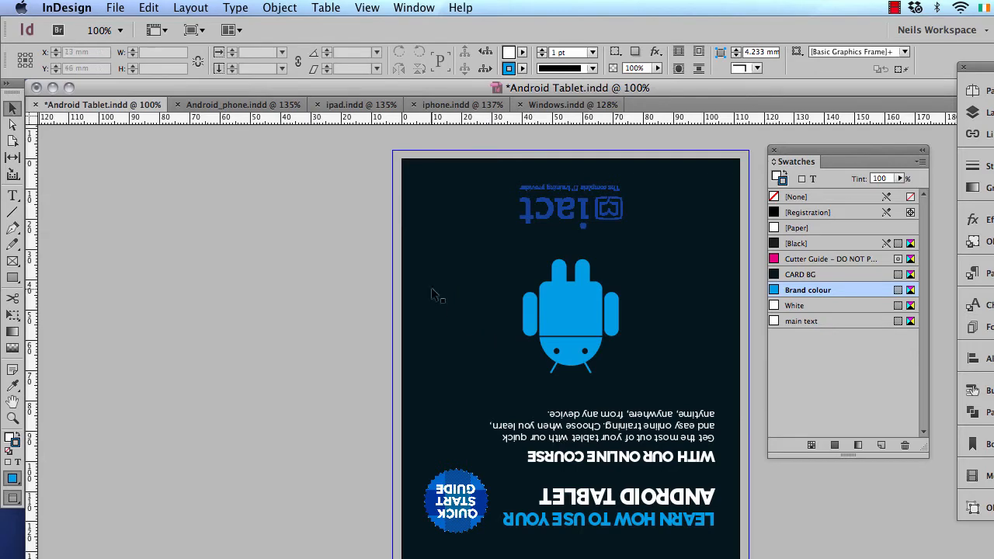
{"action": "left_click", "coordinate": [259, 104]}
{"action": "left_click", "coordinate": [345, 106]}
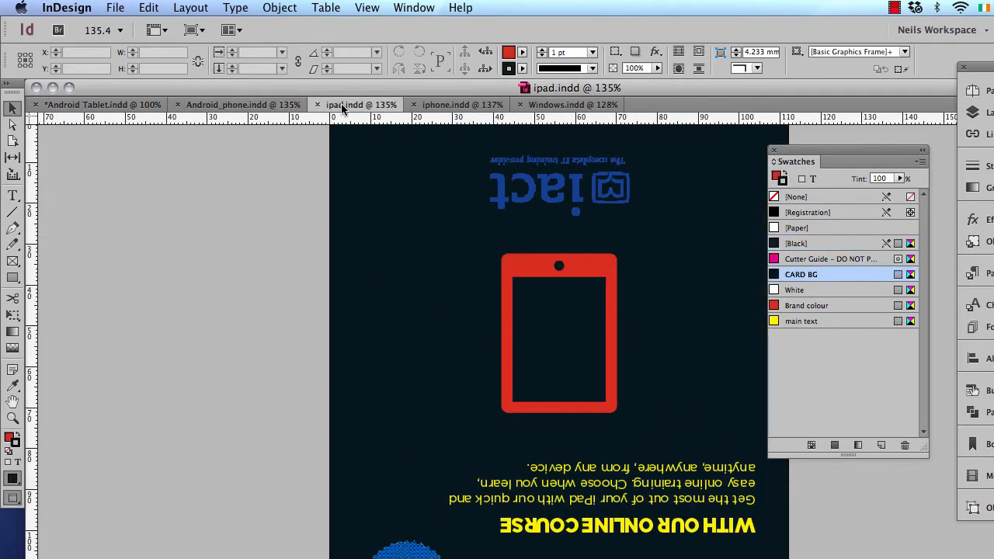
{"action": "left_click", "coordinate": [438, 106]}
{"action": "left_click", "coordinate": [557, 107]}
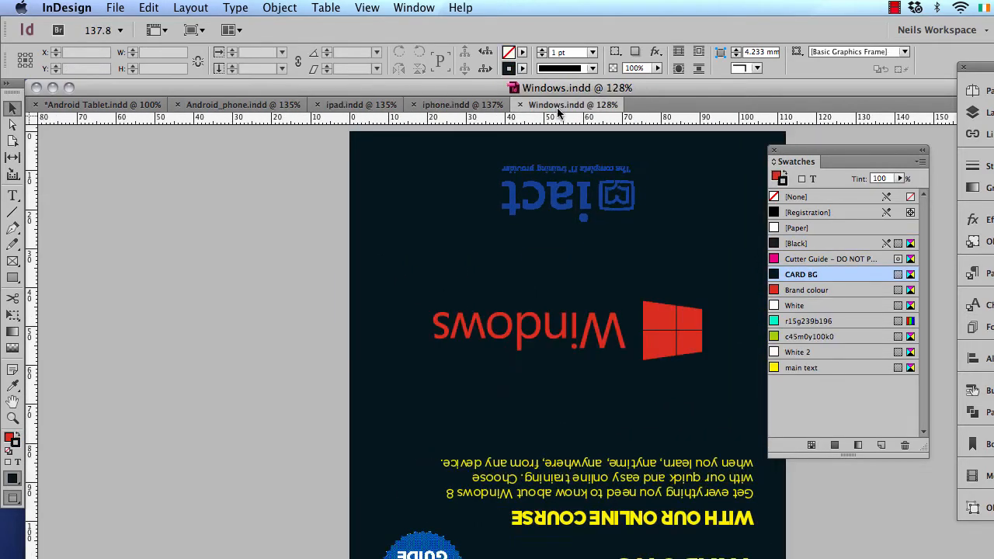
{"action": "left_click", "coordinate": [448, 106]}
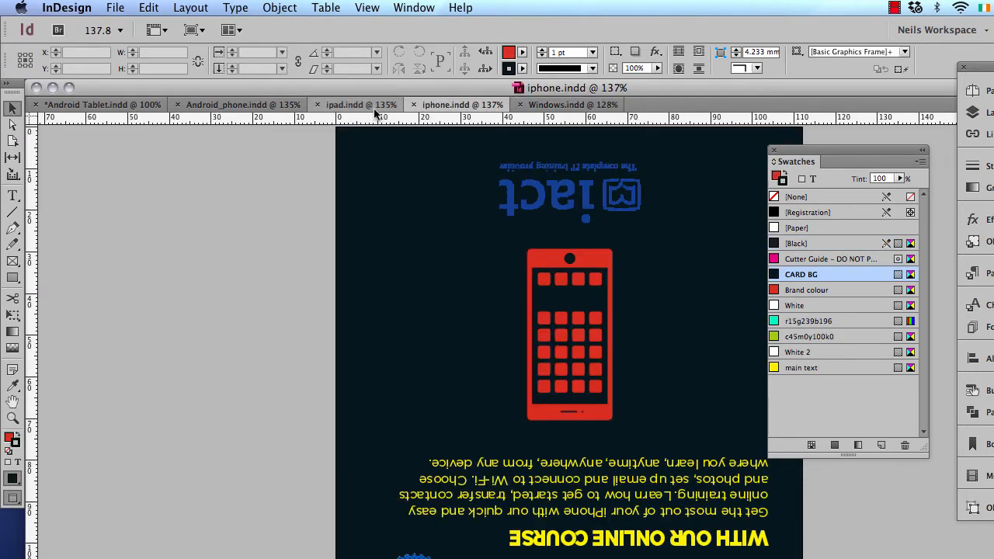
{"action": "left_click", "coordinate": [357, 106]}
{"action": "left_click", "coordinate": [243, 107]}
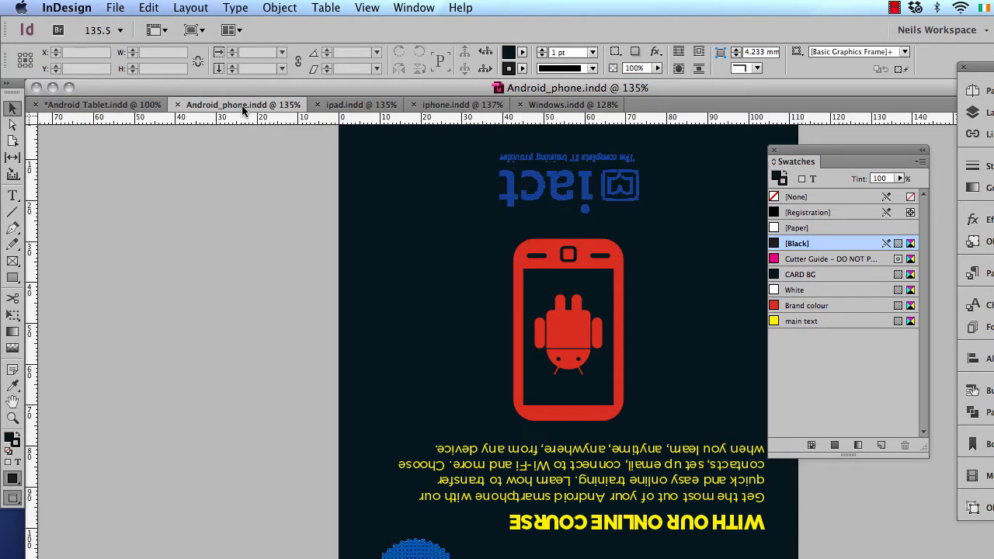
Undo the Brand colour and main text swatch changes in Android Tablet.indd.
{"action": "left_click", "coordinate": [111, 109]}
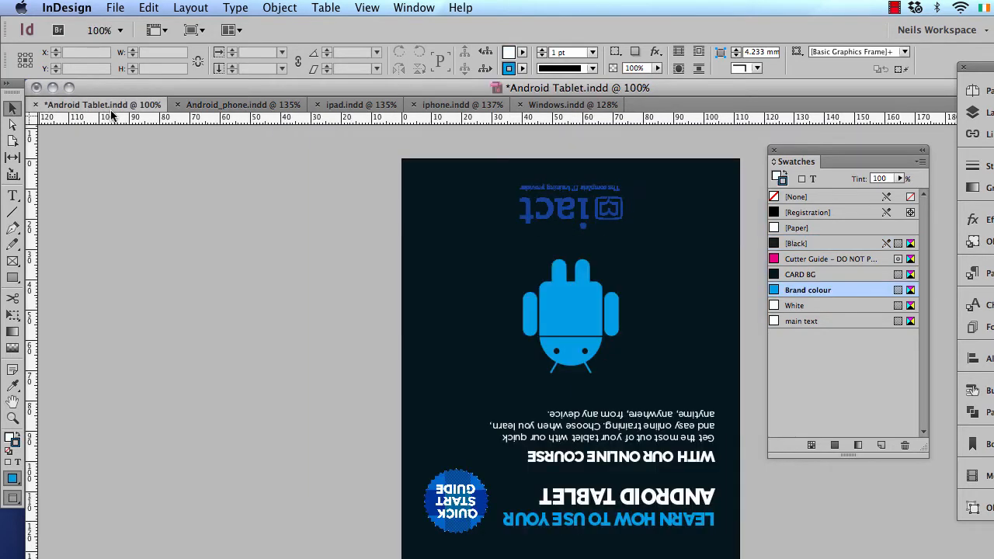
{"action": "key", "text": "super+z"}
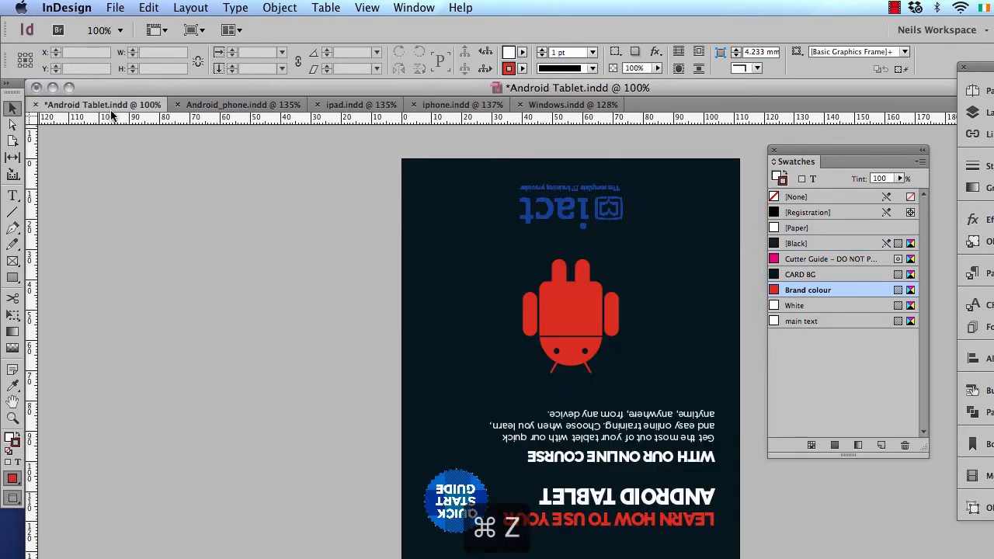
{"action": "key", "text": "super+z"}
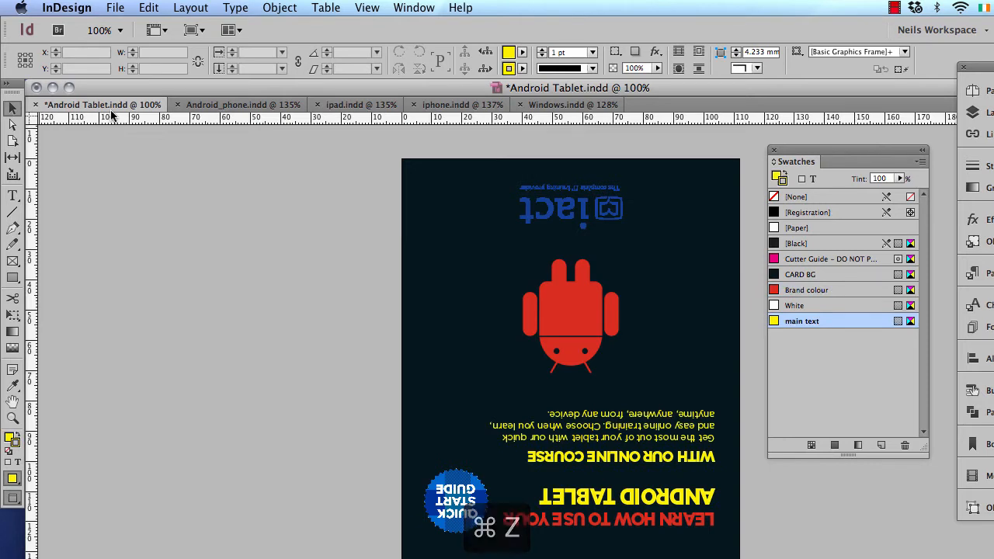
Save and close Android Tablet.indd, and close the four other open card documents.
{"action": "left_click", "coordinate": [35, 104]}
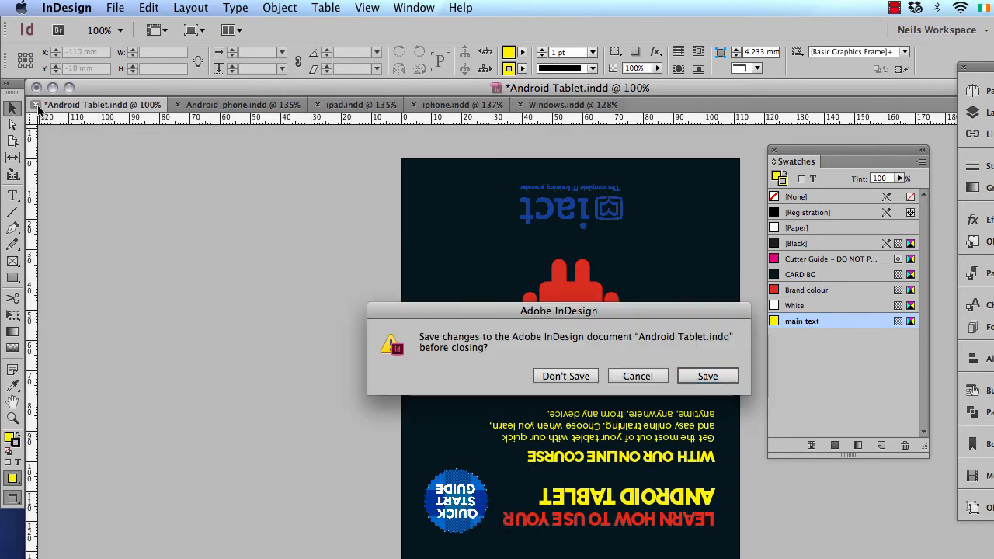
{"action": "left_click", "coordinate": [716, 377]}
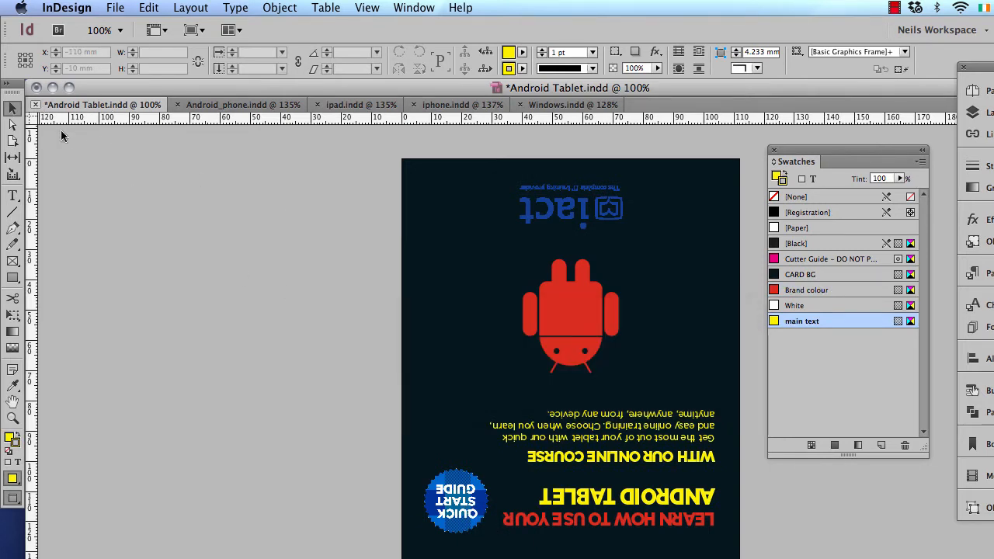
{"action": "left_click", "coordinate": [36, 104]}
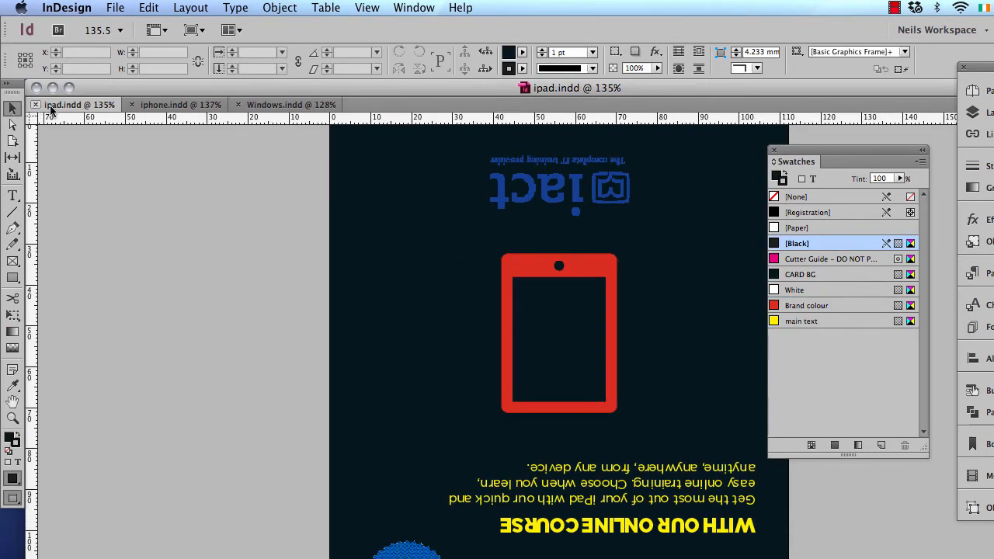
{"action": "left_click", "coordinate": [35, 104]}
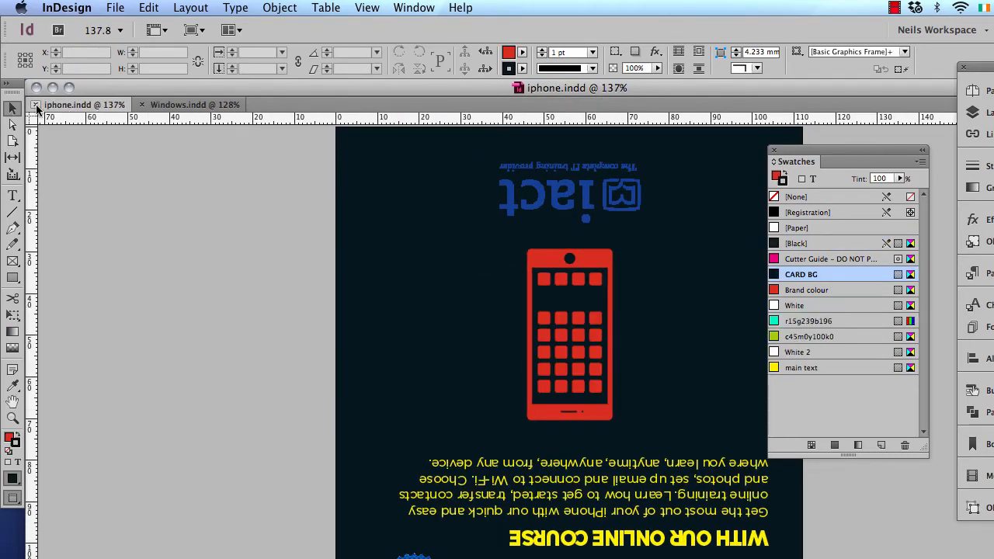
{"action": "left_click", "coordinate": [35, 104]}
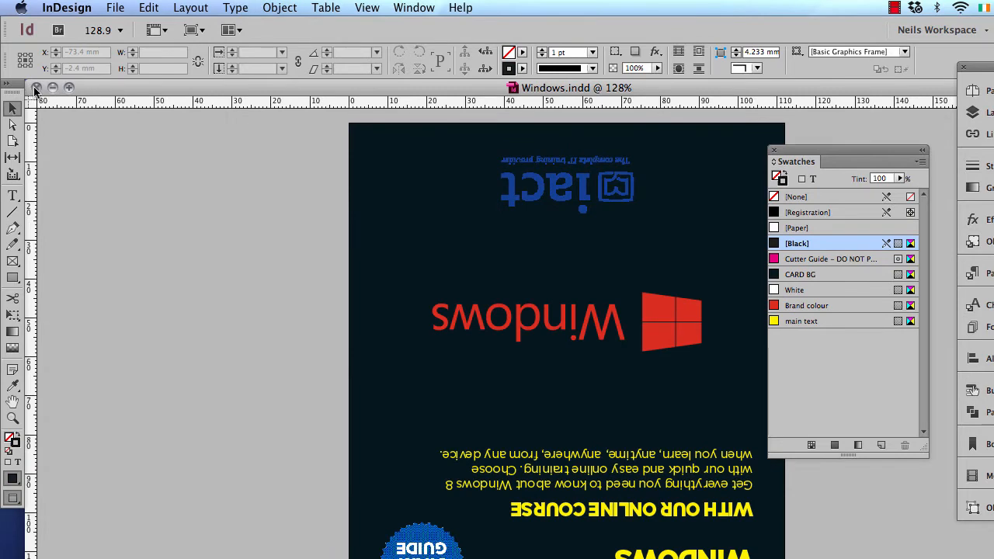
{"action": "left_click", "coordinate": [35, 88]}
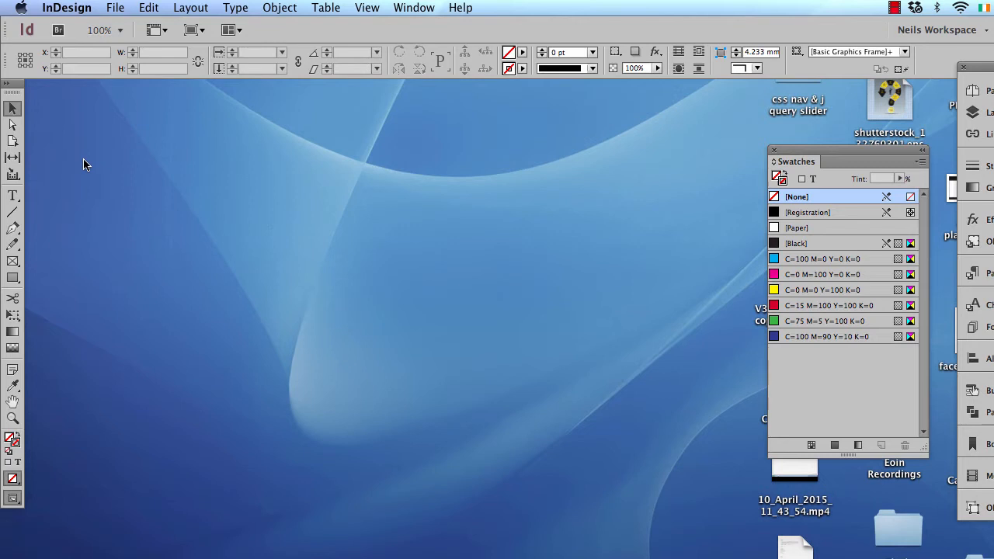
Create a new book named "card holder" in the Generic_Cards_iact folder, and reposition and enlarge its panel.
{"action": "left_click", "coordinate": [113, 8]}
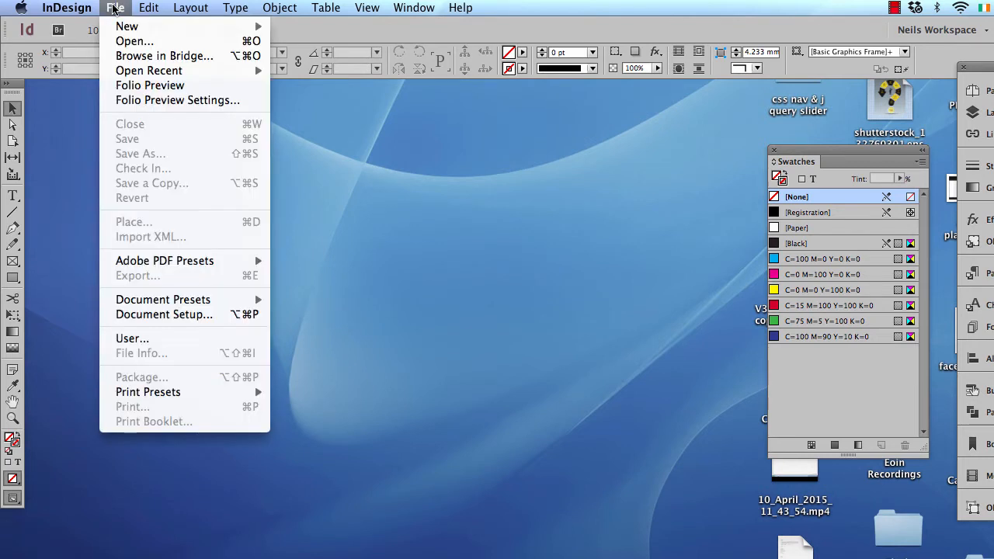
{"action": "mouse_move", "coordinate": [124, 29]}
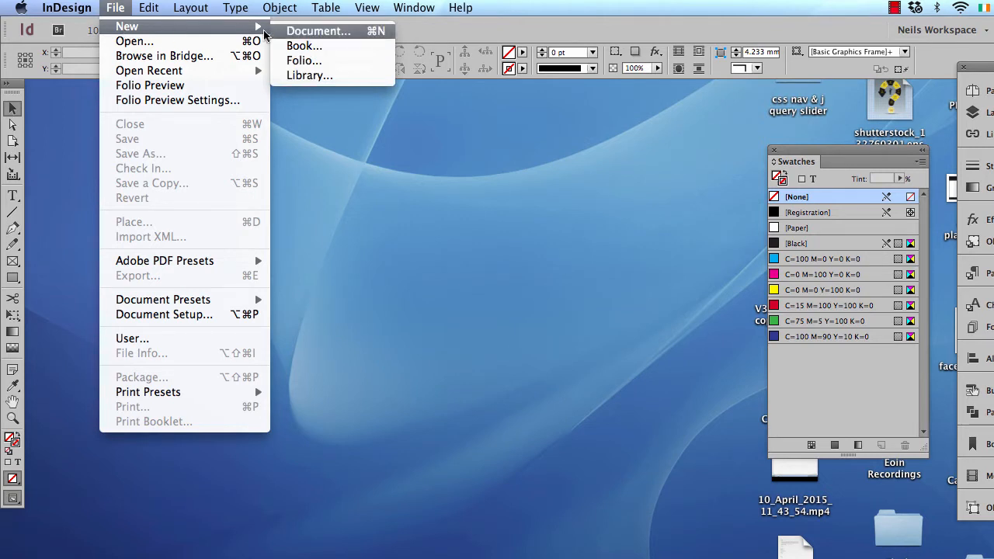
{"action": "left_click", "coordinate": [311, 47]}
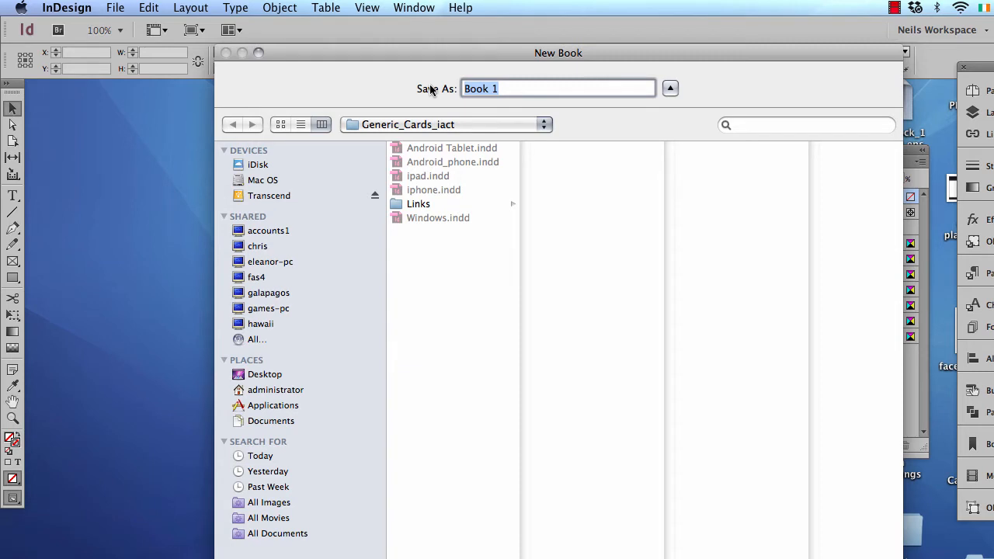
{"action": "type", "text": "card ho"}
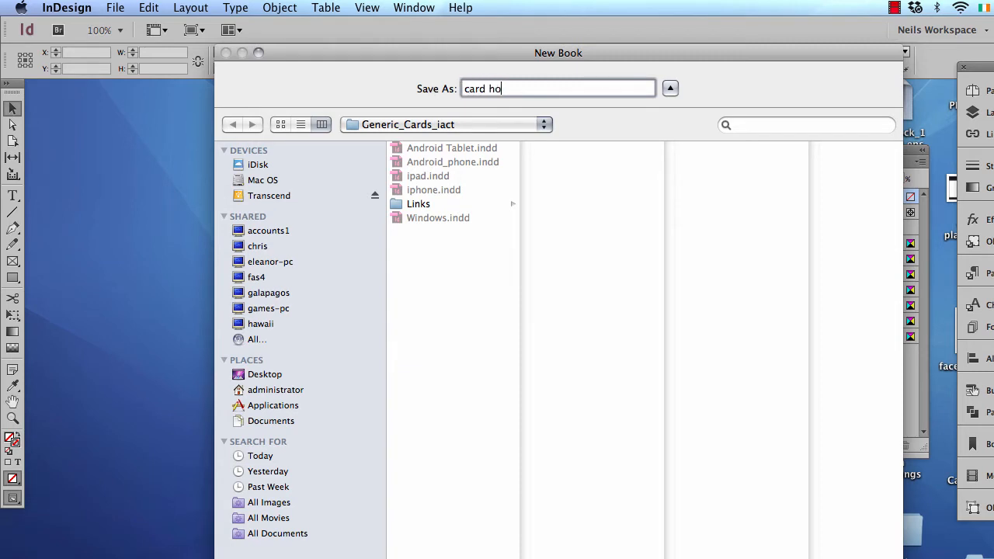
{"action": "type", "text": "lder"}
{"action": "key", "text": "Return"}
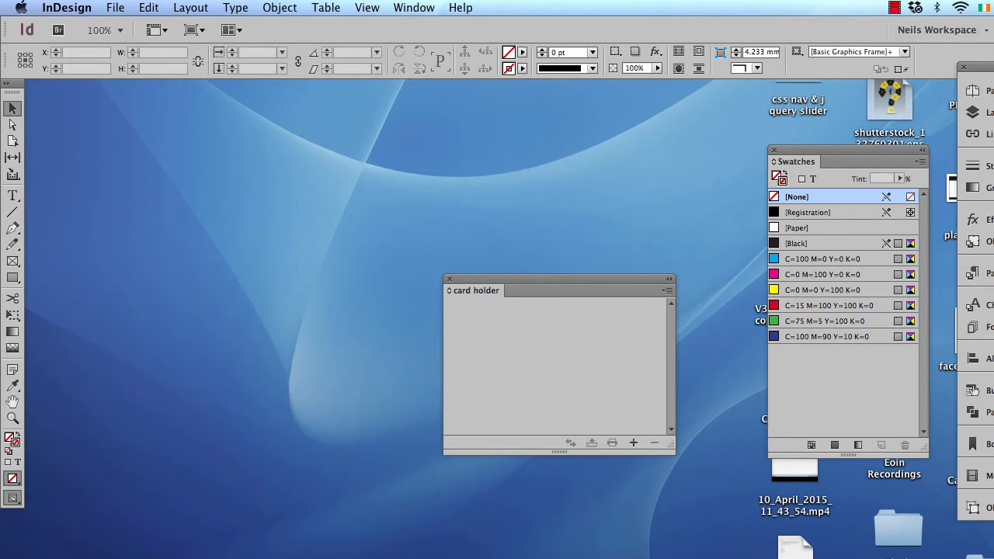
{"action": "left_click_drag", "start_coordinate": [498, 284], "coordinate": [125, 126]}
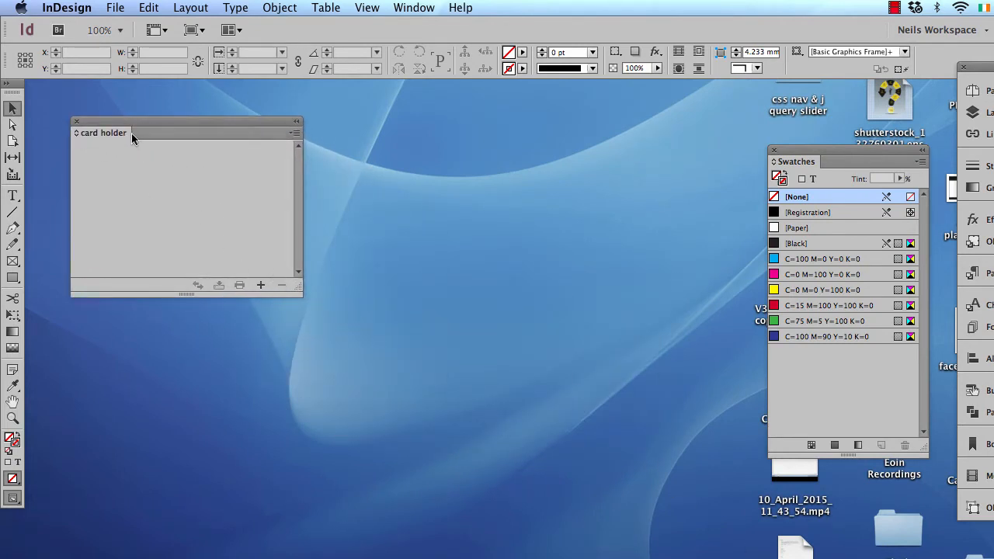
{"action": "left_click_drag", "start_coordinate": [291, 288], "coordinate": [344, 365]}
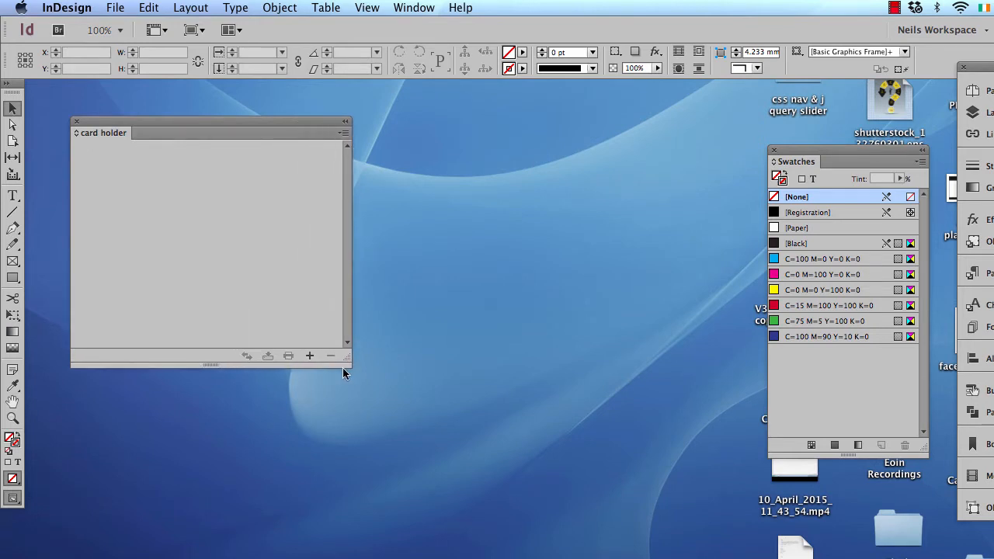
Add Android Tablet.indd, Android_phone.indd, ipad.indd, iphone.indd and Windows.indd to the card holder book.
{"action": "left_click_drag", "start_coordinate": [184, 132], "coordinate": [166, 132]}
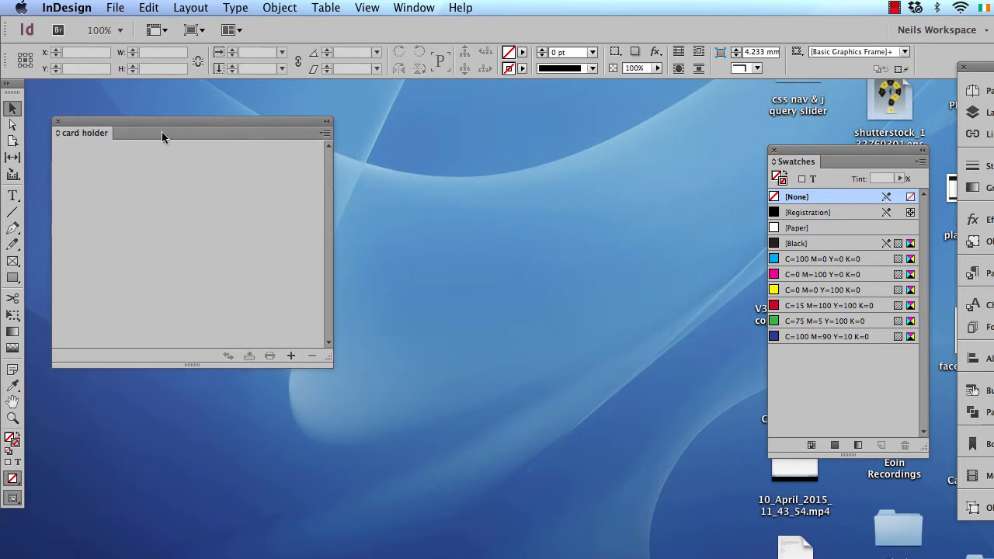
{"action": "left_click", "coordinate": [292, 357]}
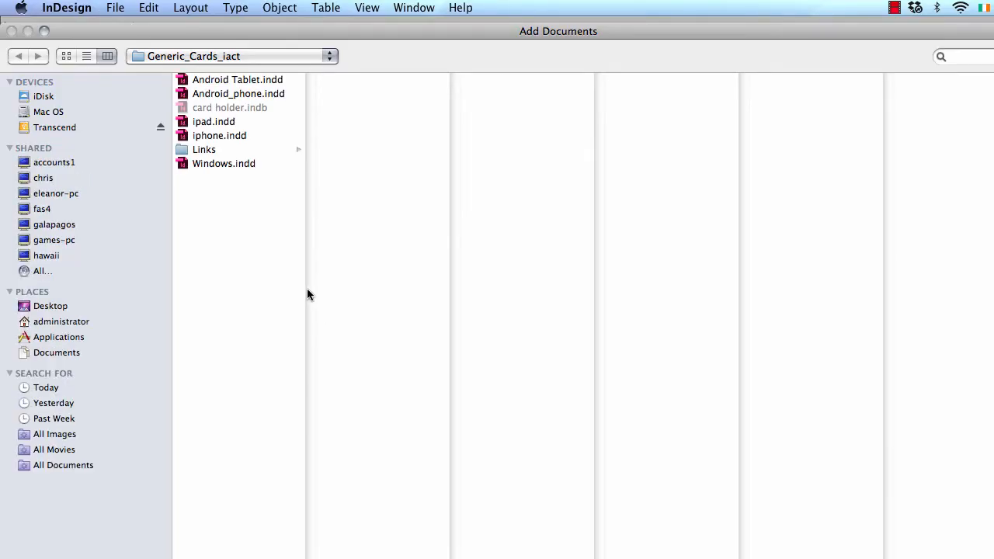
{"action": "left_click", "coordinate": [210, 170]}
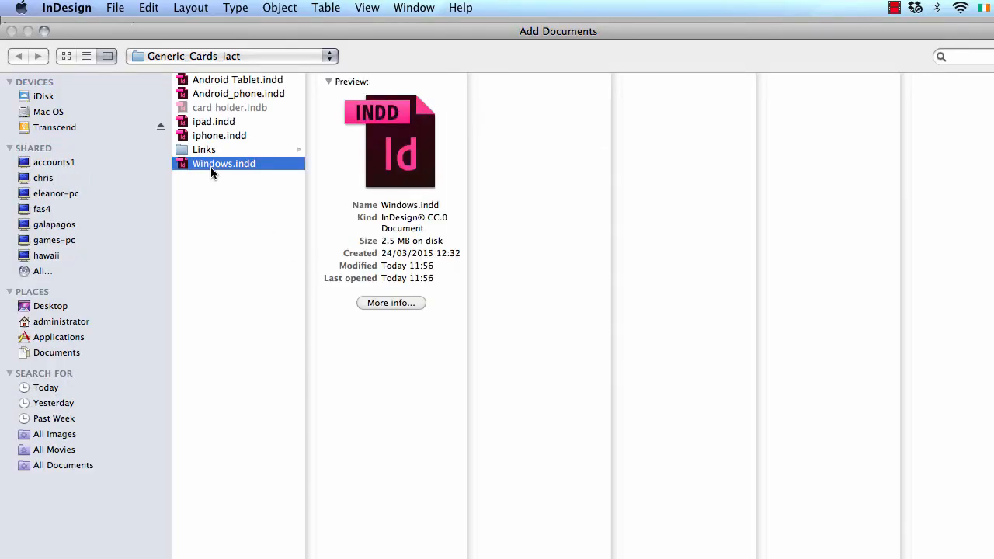
{"action": "left_click", "coordinate": [213, 137], "text": "super"}
{"action": "left_click", "coordinate": [213, 123], "text": "super"}
{"action": "left_click", "coordinate": [213, 94], "text": "super"}
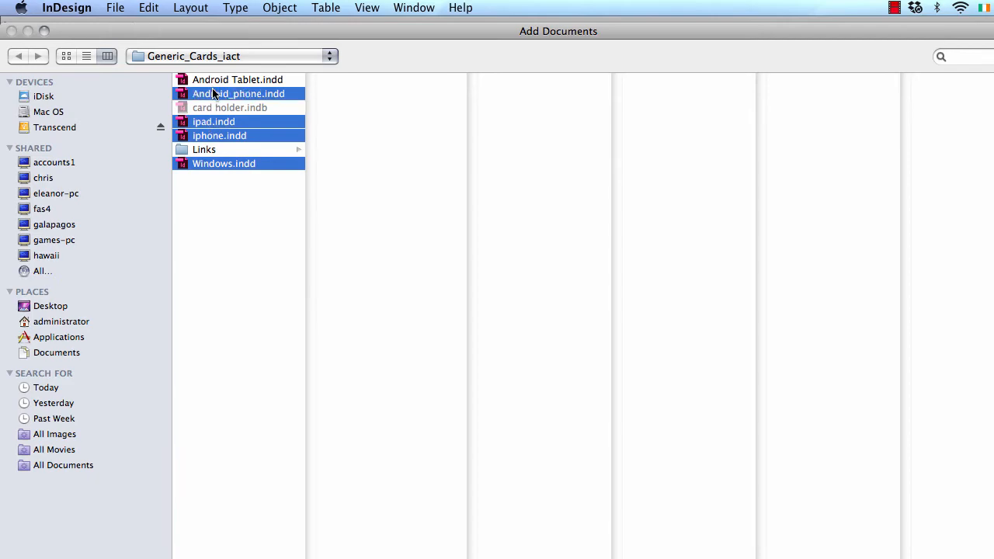
{"action": "left_click", "coordinate": [214, 80], "text": "super"}
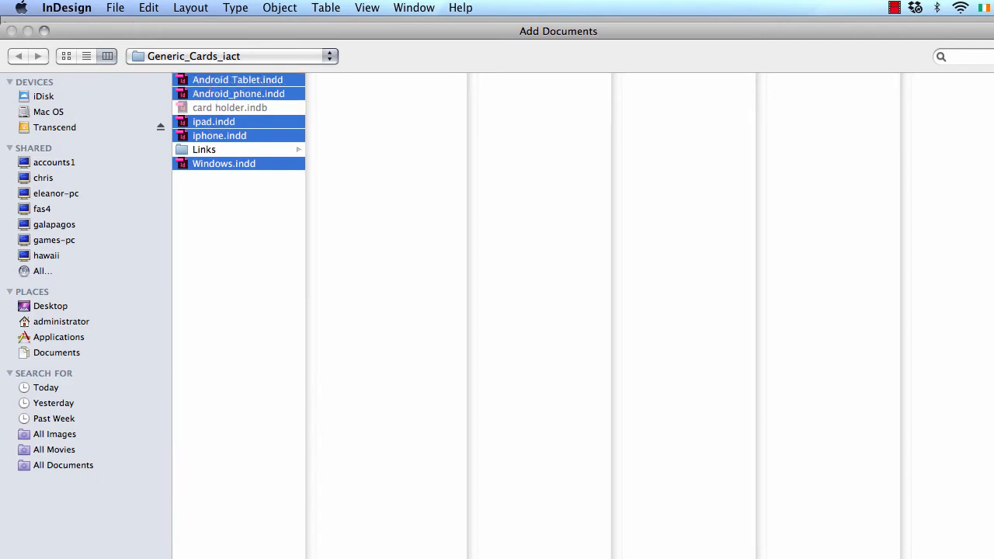
{"action": "key", "text": "Return"}
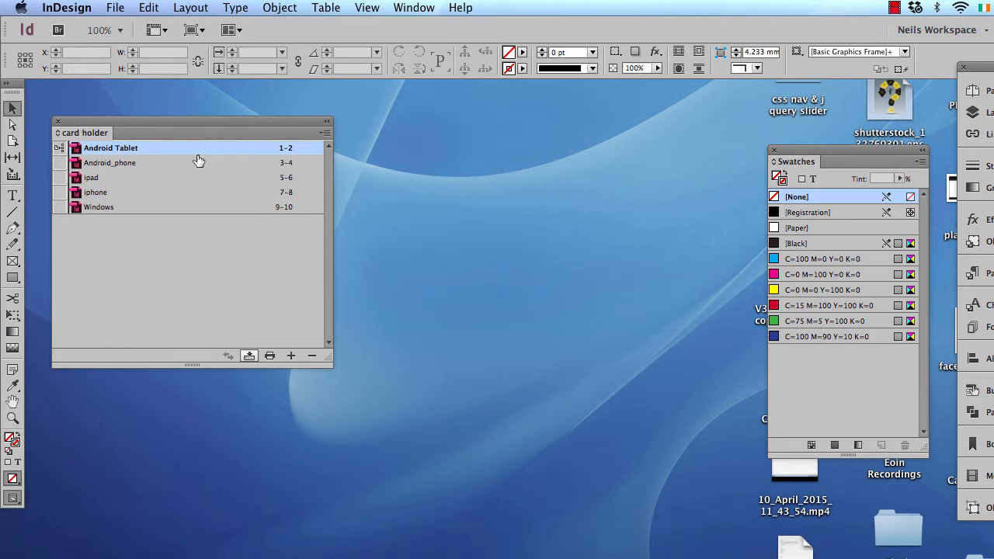
Switch the book's style source between the other card documents and set it back to Android Tablet.
{"action": "left_click", "coordinate": [59, 162]}
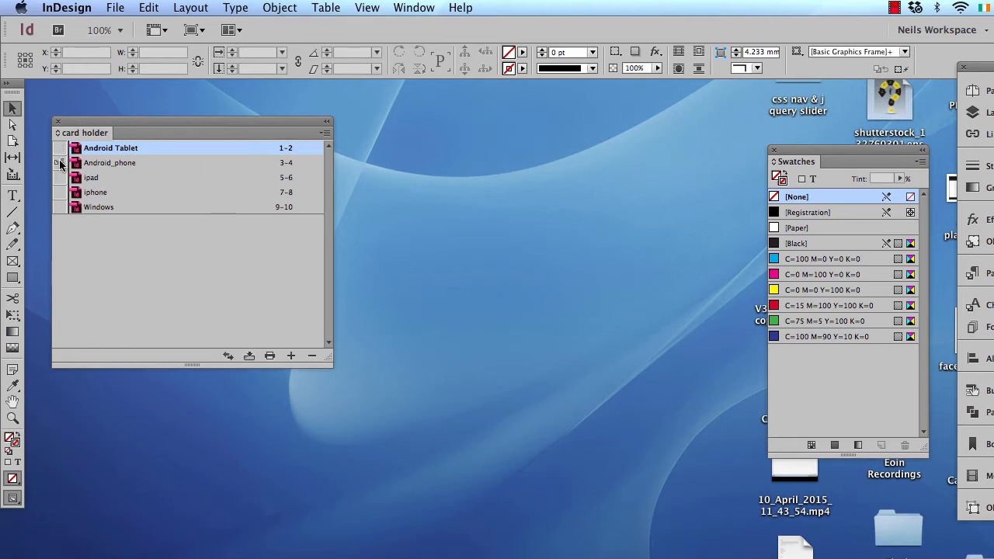
{"action": "left_click", "coordinate": [59, 207]}
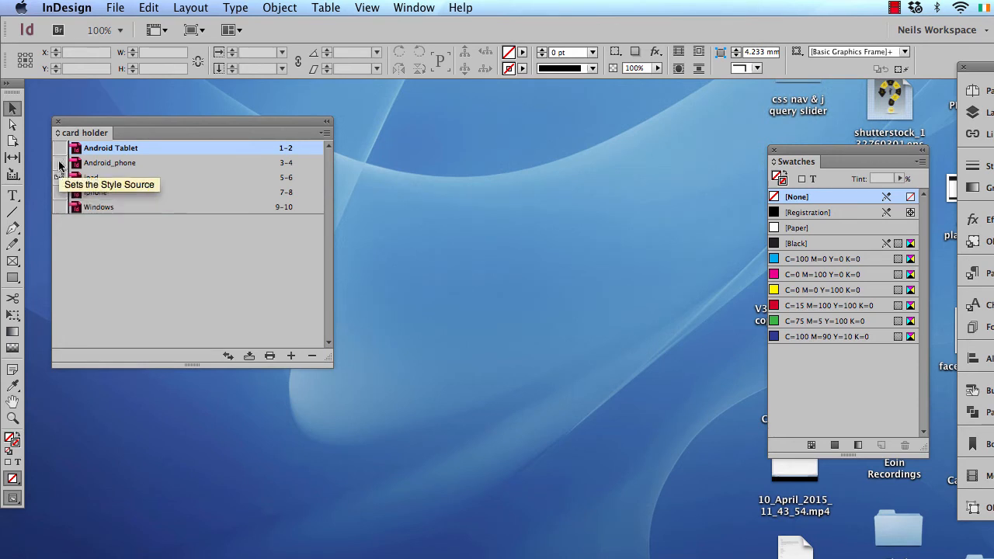
{"action": "left_click", "coordinate": [60, 163]}
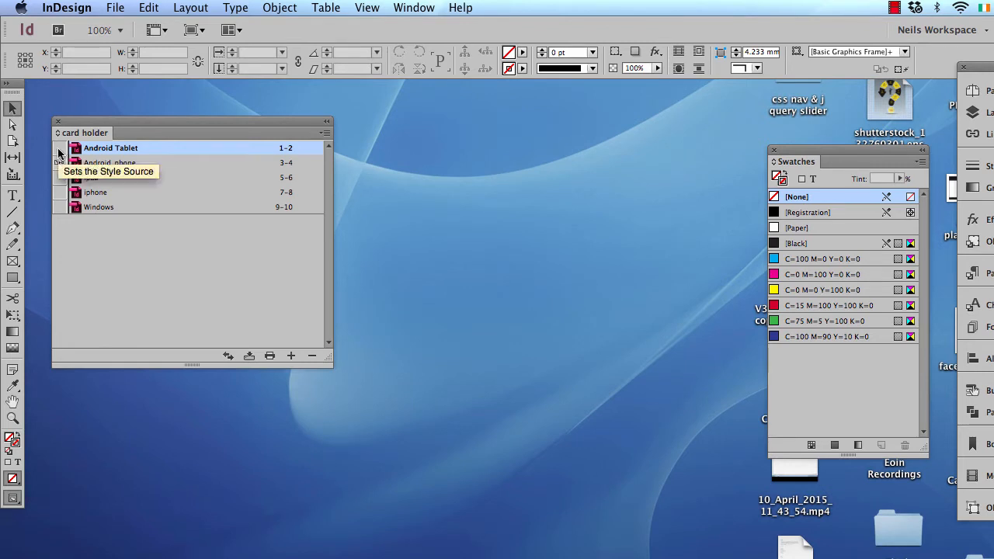
{"action": "left_click", "coordinate": [58, 152]}
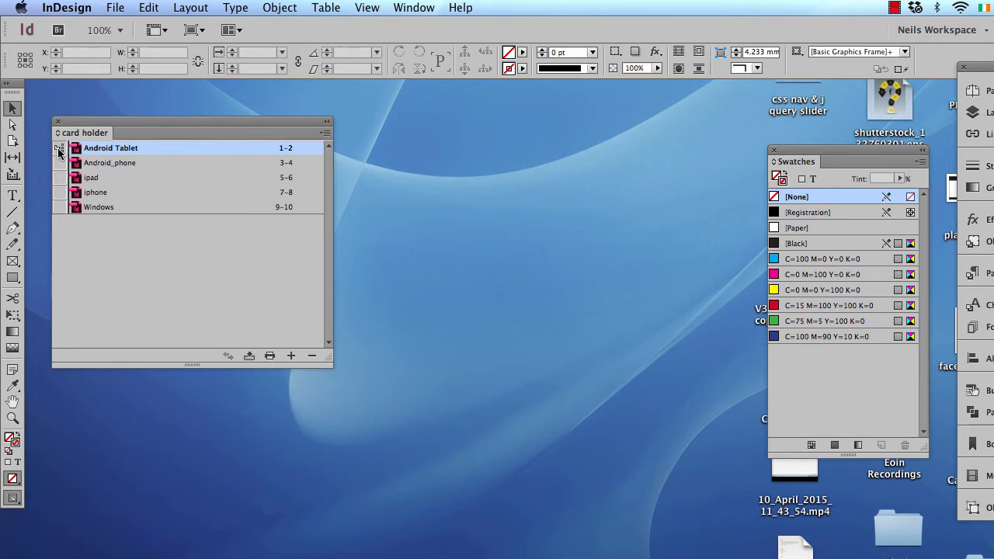
Open Android Tablet from the book and set its main text swatch to 0% cyan, magenta, yellow and black.
{"action": "double_click", "coordinate": [97, 152]}
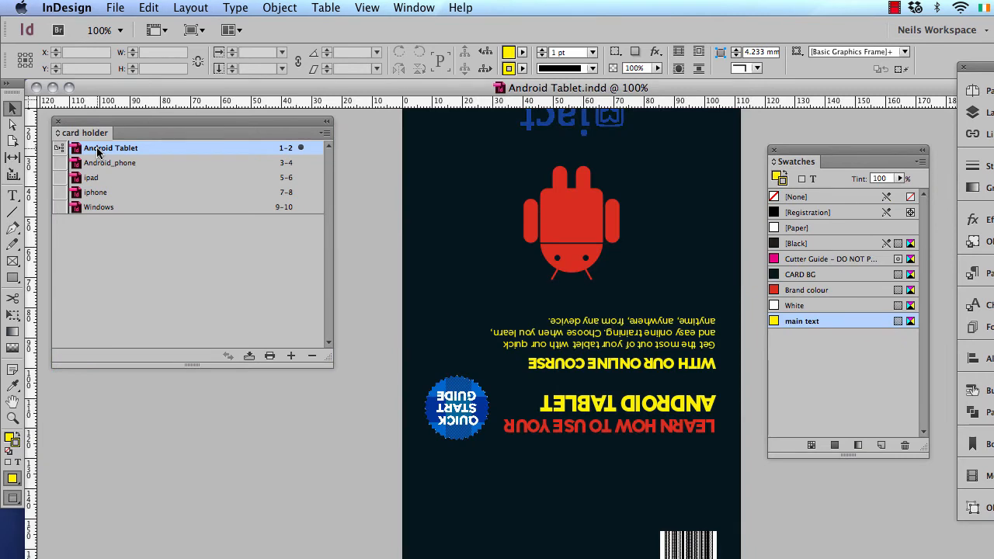
{"action": "left_click_drag", "start_coordinate": [476, 251], "coordinate": [478, 303]}
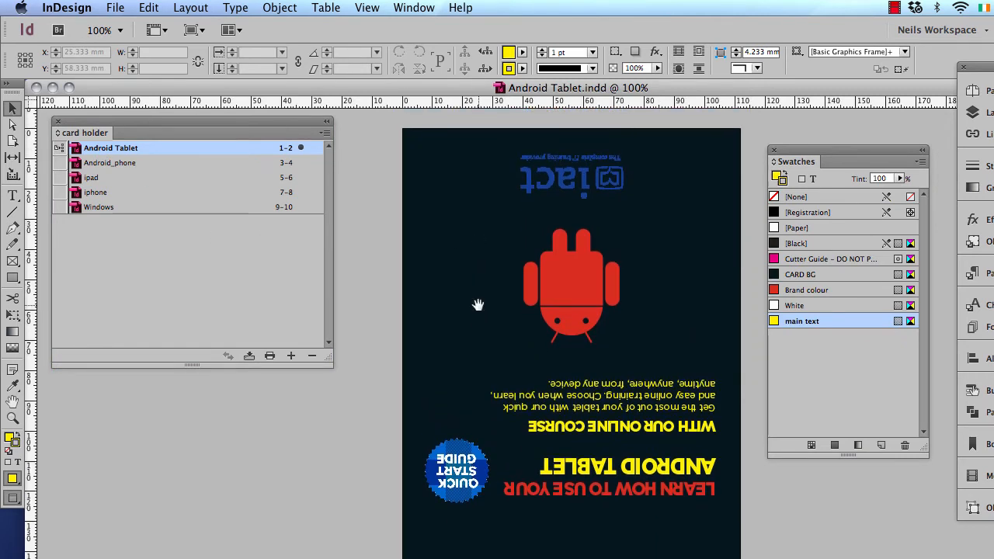
{"action": "double_click", "coordinate": [847, 323]}
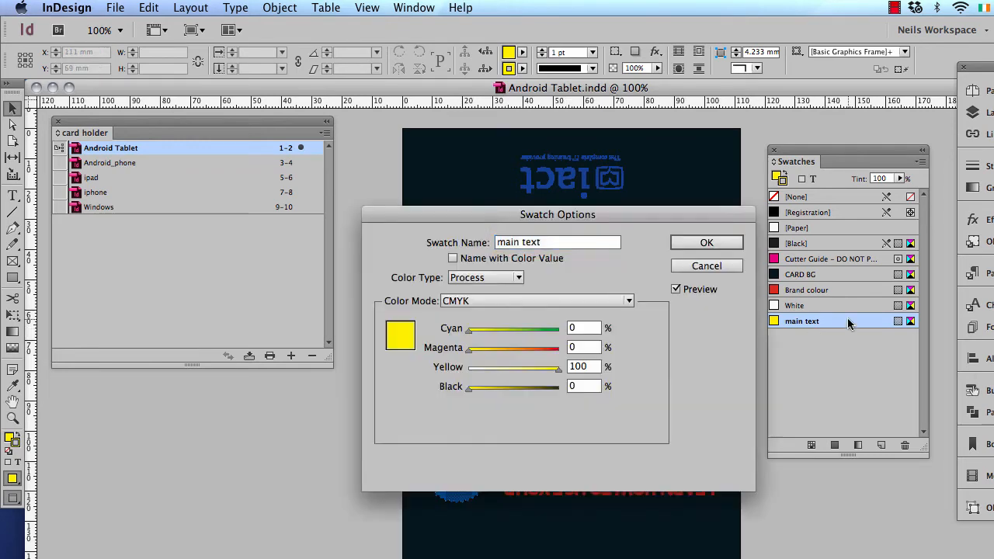
{"action": "left_click_drag", "start_coordinate": [559, 370], "coordinate": [454, 375]}
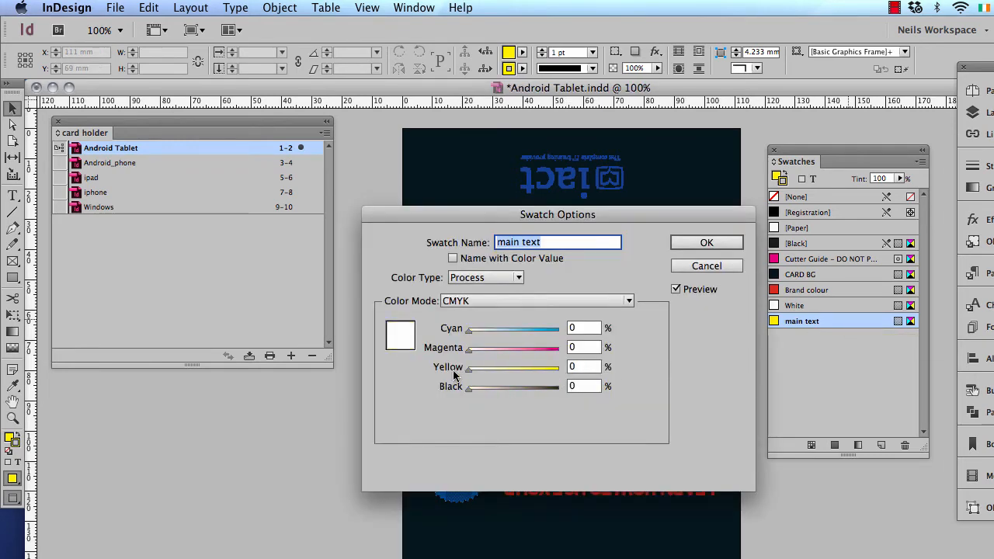
{"action": "left_click", "coordinate": [695, 243]}
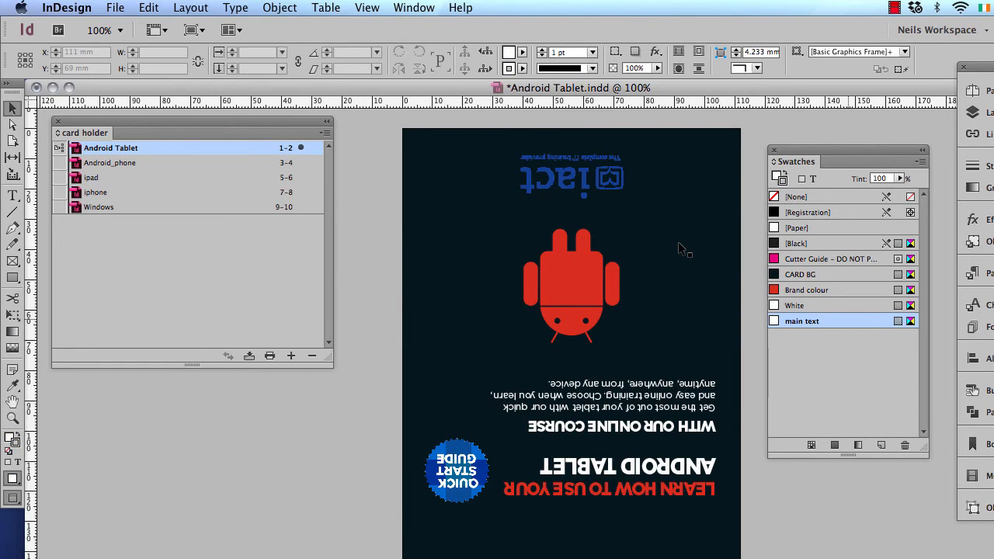
Set the Brand colour swatch in Android Tablet to 100% cyan with 0% magenta, yellow and black.
{"action": "double_click", "coordinate": [848, 292]}
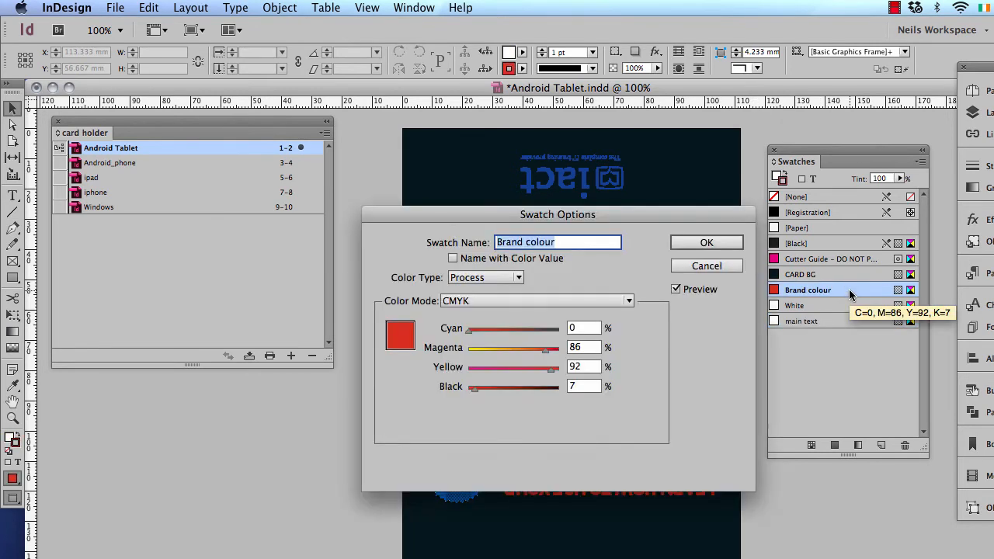
{"action": "left_click_drag", "start_coordinate": [468, 339], "coordinate": [439, 356]}
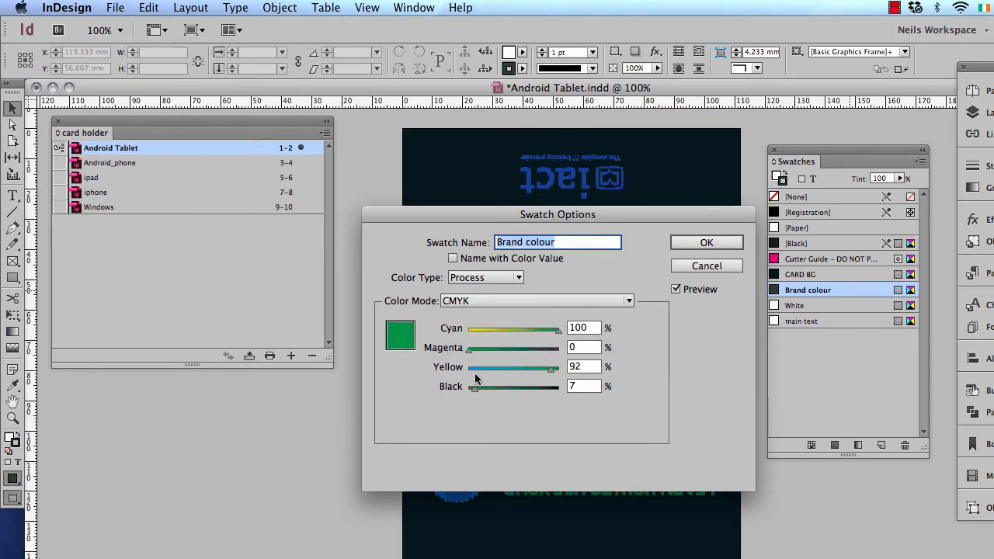
{"action": "left_click_drag", "start_coordinate": [551, 370], "coordinate": [438, 367]}
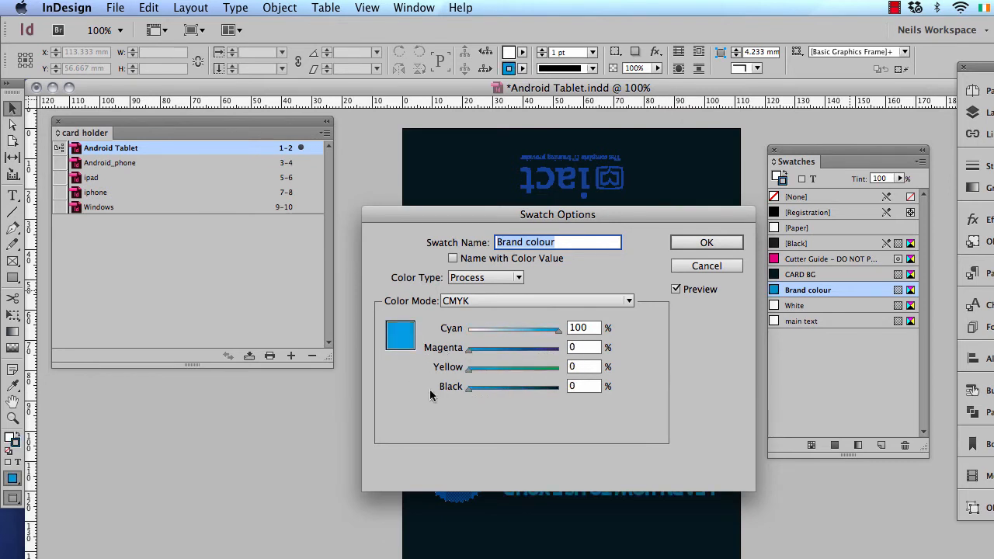
{"action": "left_click", "coordinate": [688, 247]}
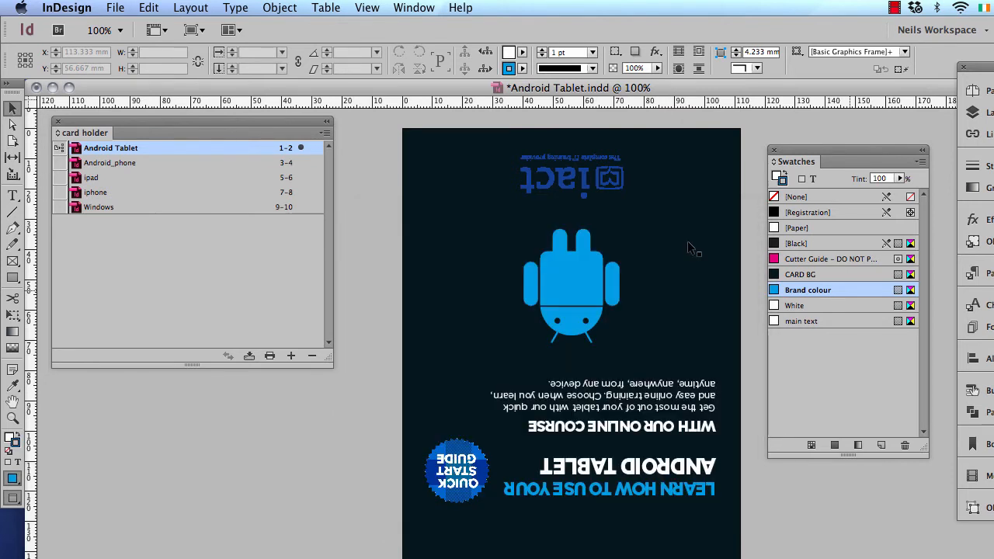
Select all five documents in the card holder book and synchronize them with the Android Tablet style source.
{"action": "scroll", "coordinate": [537, 526], "scroll_direction": "down", "scroll_amount": 10}
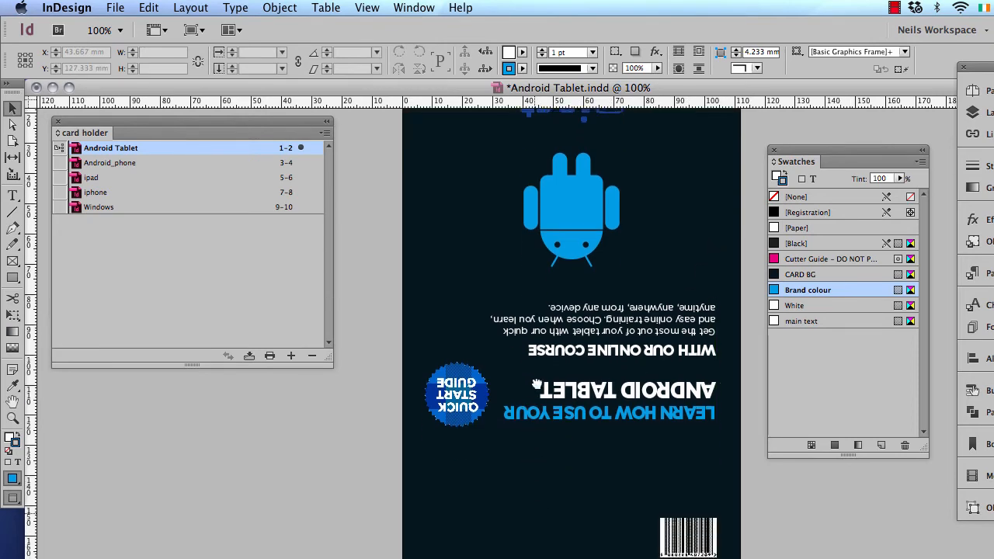
{"action": "scroll", "coordinate": [551, 259], "scroll_direction": "up", "scroll_amount": 5}
{"action": "scroll", "coordinate": [545, 426], "scroll_direction": "up", "scroll_amount": 5}
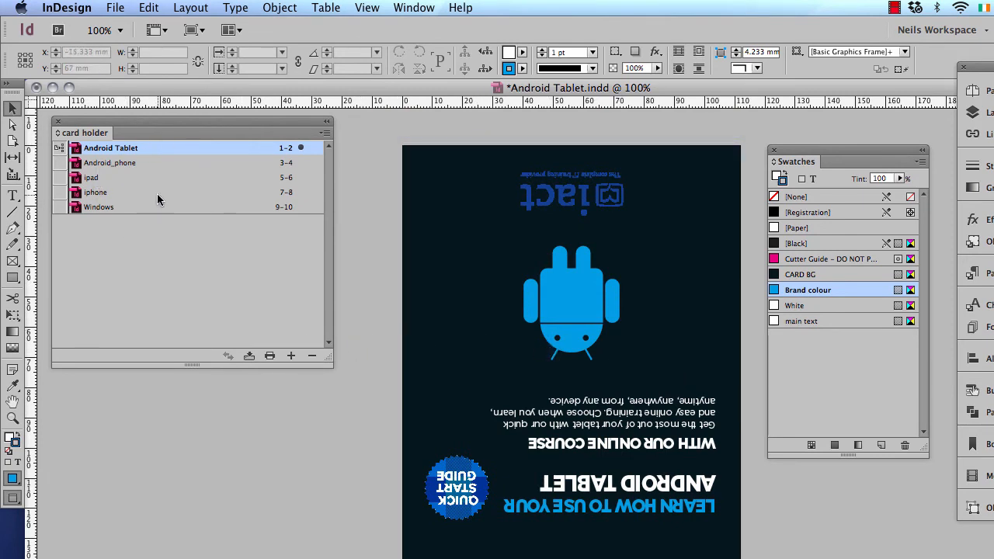
{"action": "left_click", "coordinate": [175, 163]}
{"action": "left_click", "coordinate": [177, 208]}
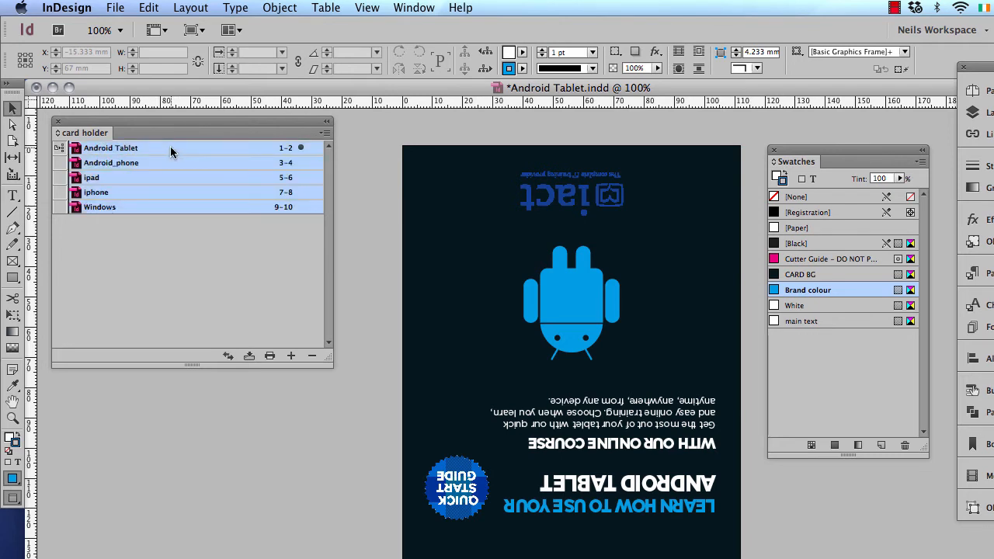
{"action": "left_click", "coordinate": [227, 357]}
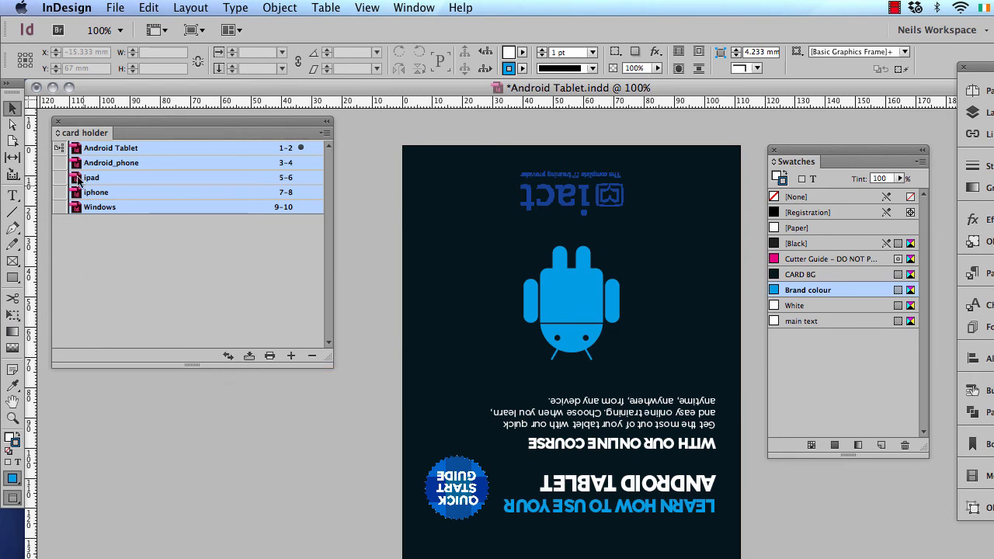
{"action": "left_click", "coordinate": [227, 356]}
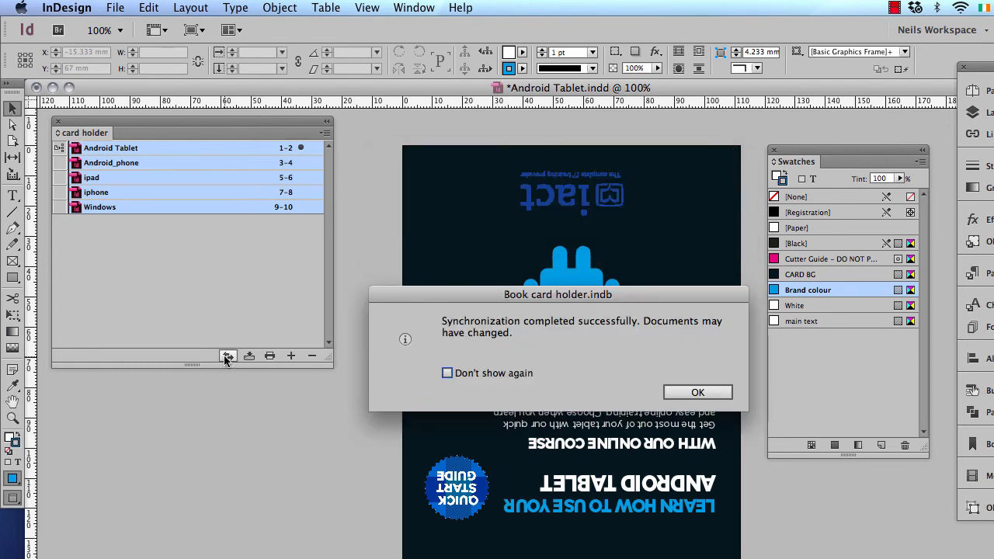
{"action": "left_click", "coordinate": [688, 392]}
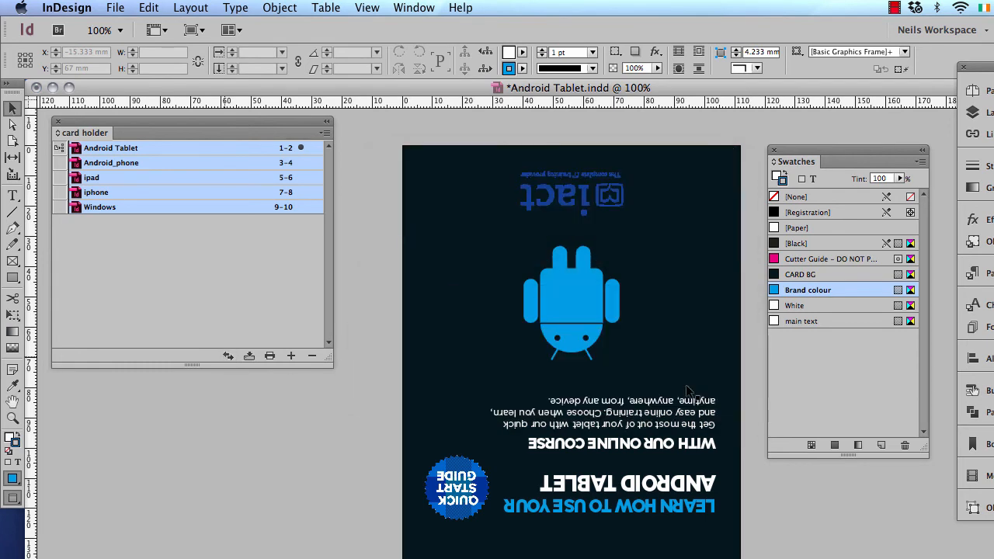
Open the Android_phone, ipad, iphone and Windows documents from the book to check their synchronized colours.
{"action": "double_click", "coordinate": [165, 156]}
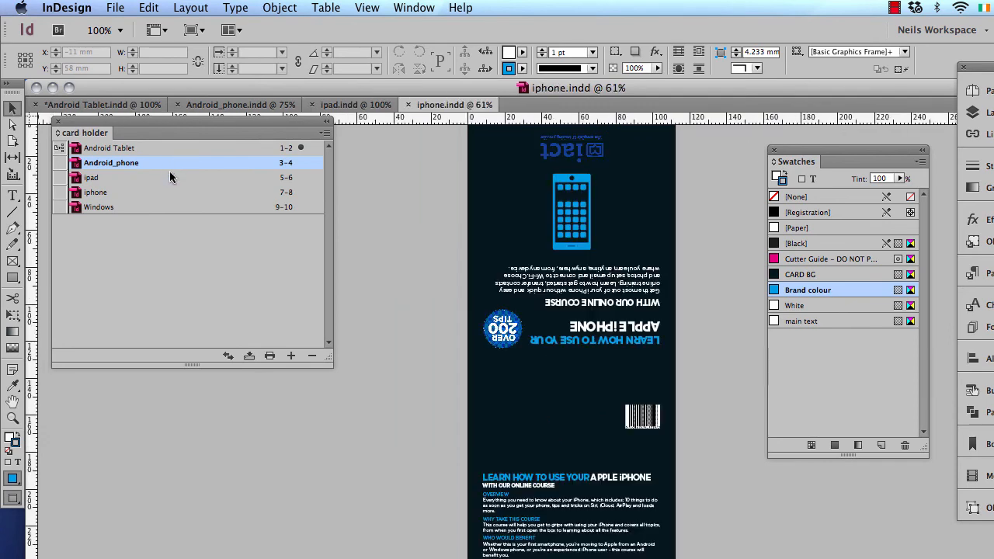
{"action": "double_click", "coordinate": [170, 175]}
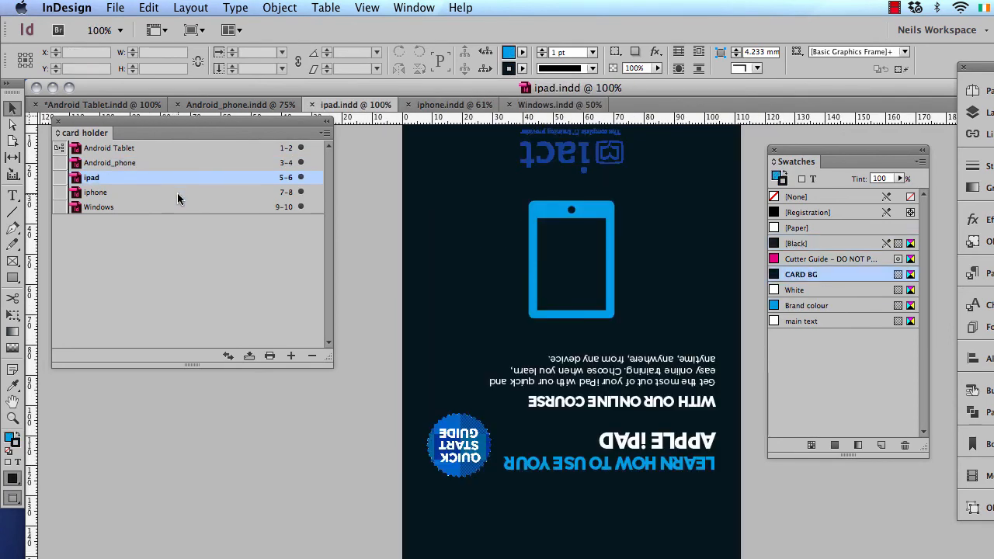
{"action": "double_click", "coordinate": [176, 192]}
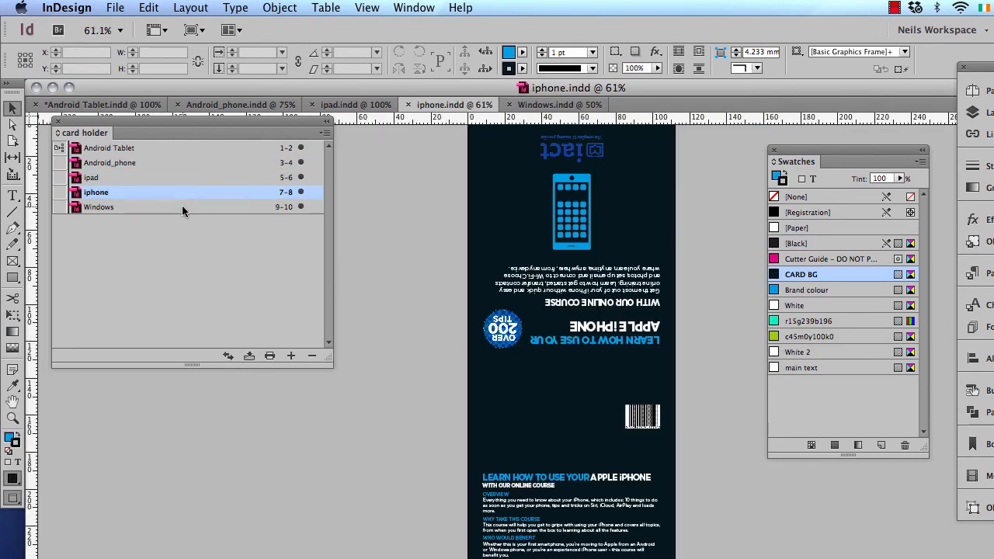
{"action": "double_click", "coordinate": [182, 207]}
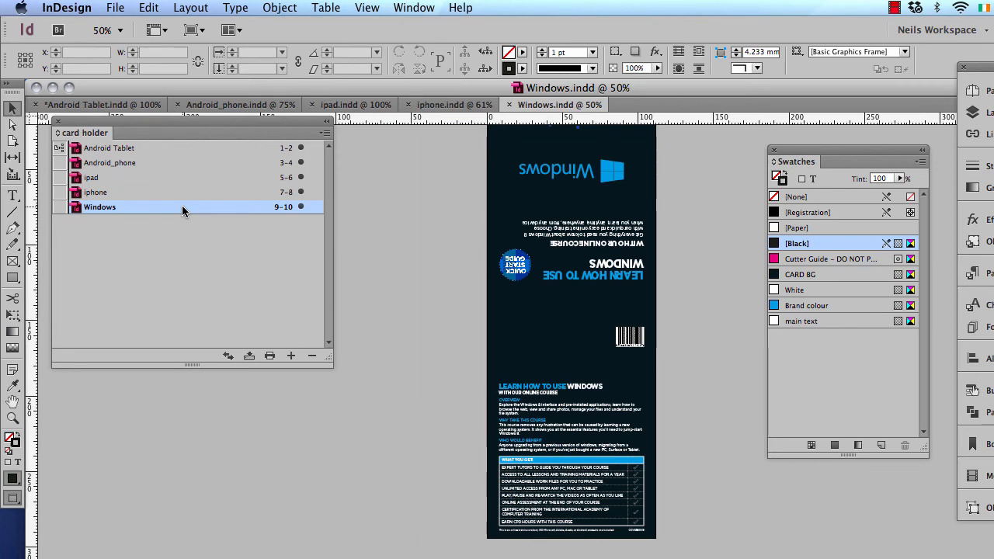
{"action": "left_click", "coordinate": [155, 145]}
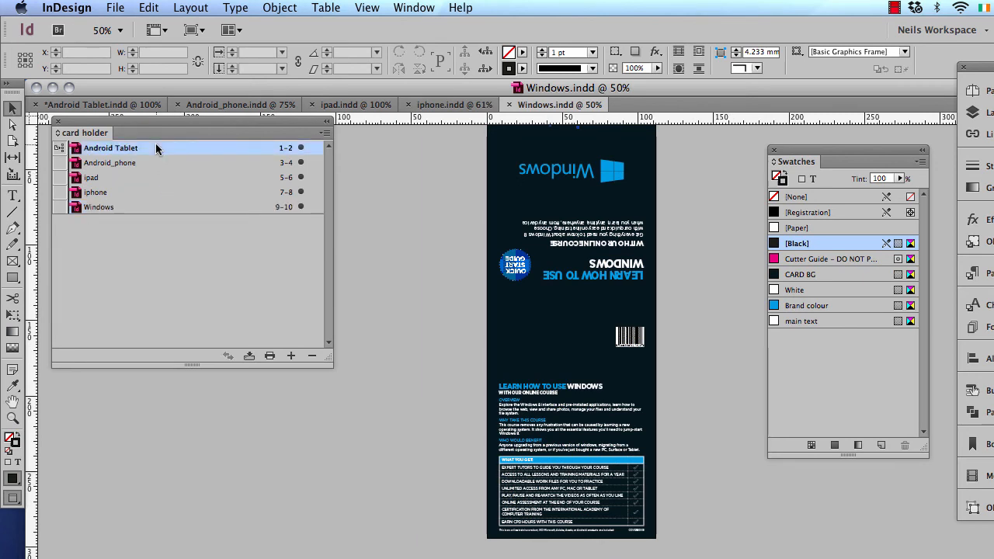